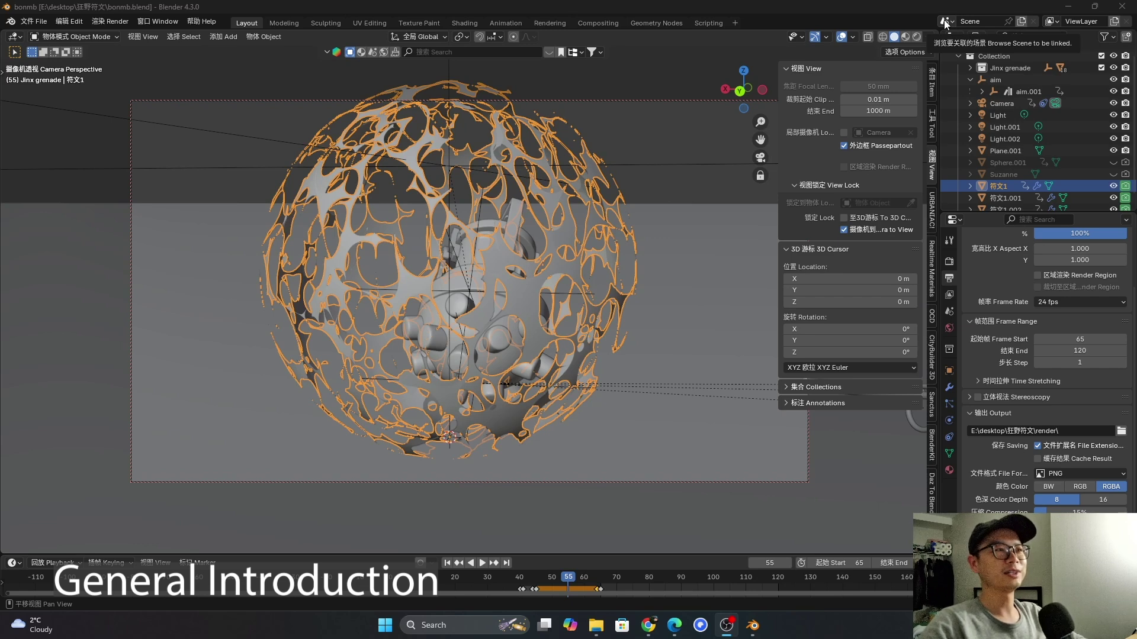
# Preview the Jinx grenade scene through the camera in Rendered viewport shading
pyautogui.click(920, 39)
pyautogui.click(917, 38)
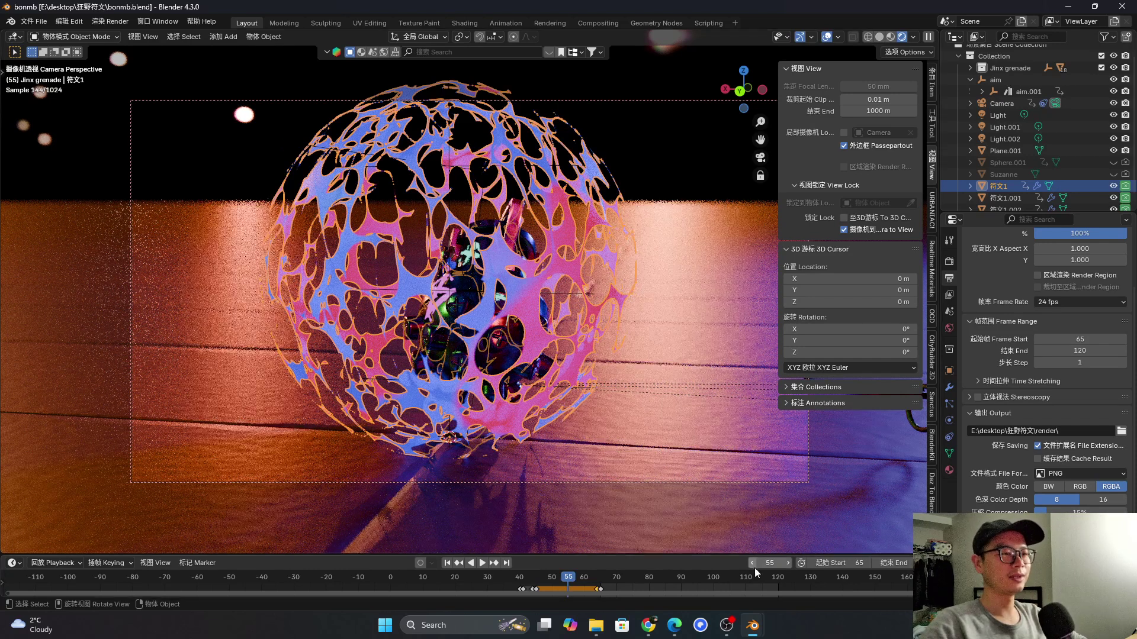
# Switch to the 狂野符文1 Blender file and play its animation, viewing the patterned sphere from several angles
pyautogui.moveTo(751, 625)
pyautogui.click(616, 565)
pyautogui.moveTo(537, 324); pyautogui.dragTo(581, 244, button='middle')
pyautogui.press('space')
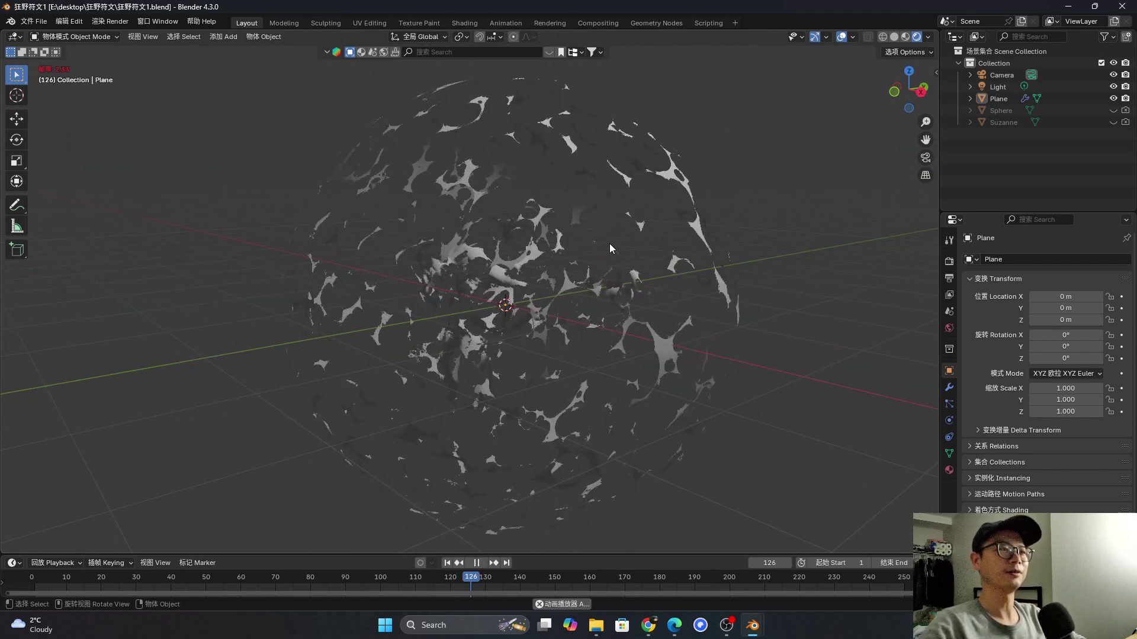
pyautogui.press('space')
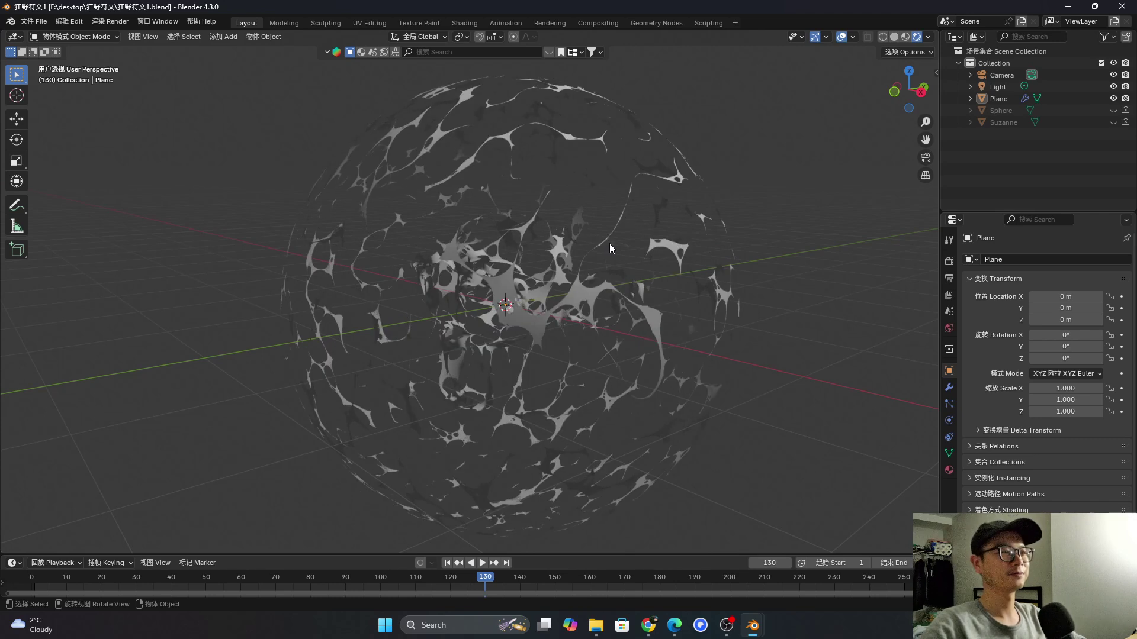
pyautogui.moveTo(583, 232)
pyautogui.mouseDown(button='middle')
pyautogui.moveTo(570, 231)
pyautogui.moveTo(603, 197)
pyautogui.mouseUp(button='middle')
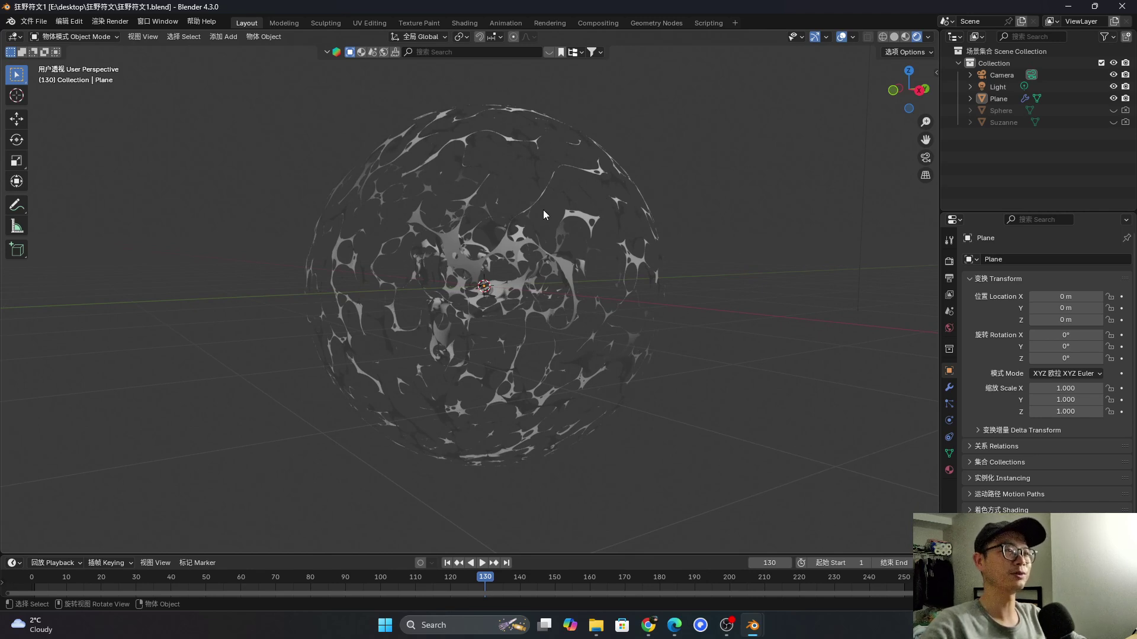
pyautogui.moveTo(542, 209); pyautogui.dragTo(546, 210, button='middle')
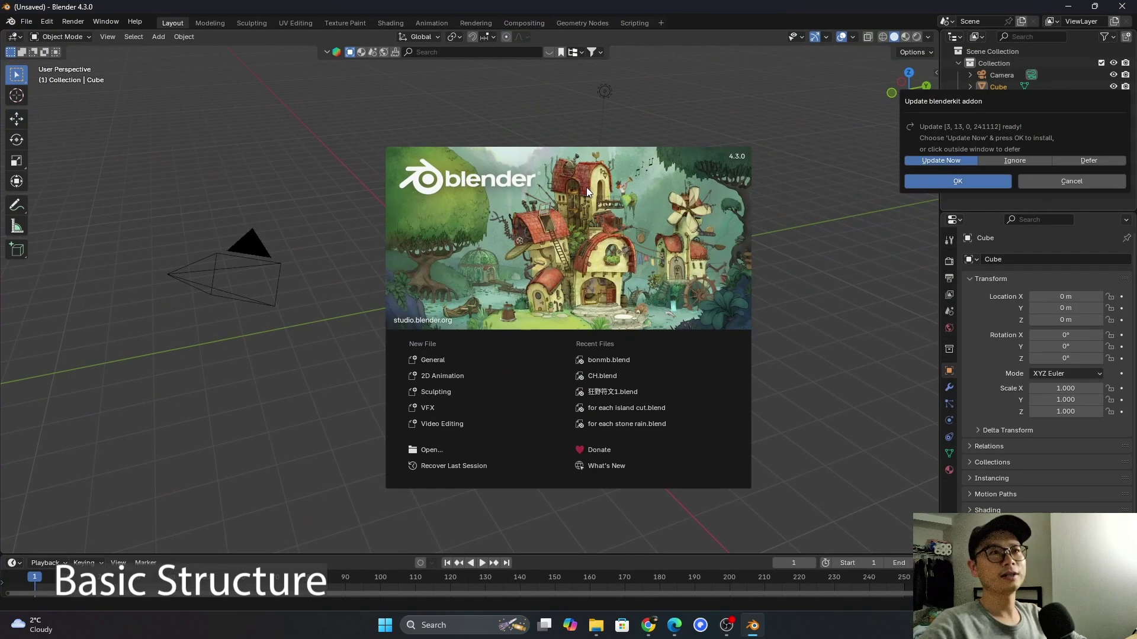
# Dismiss the startup prompts of the new file, delete the default cube and add a mesh plane
pyautogui.click(586, 188)
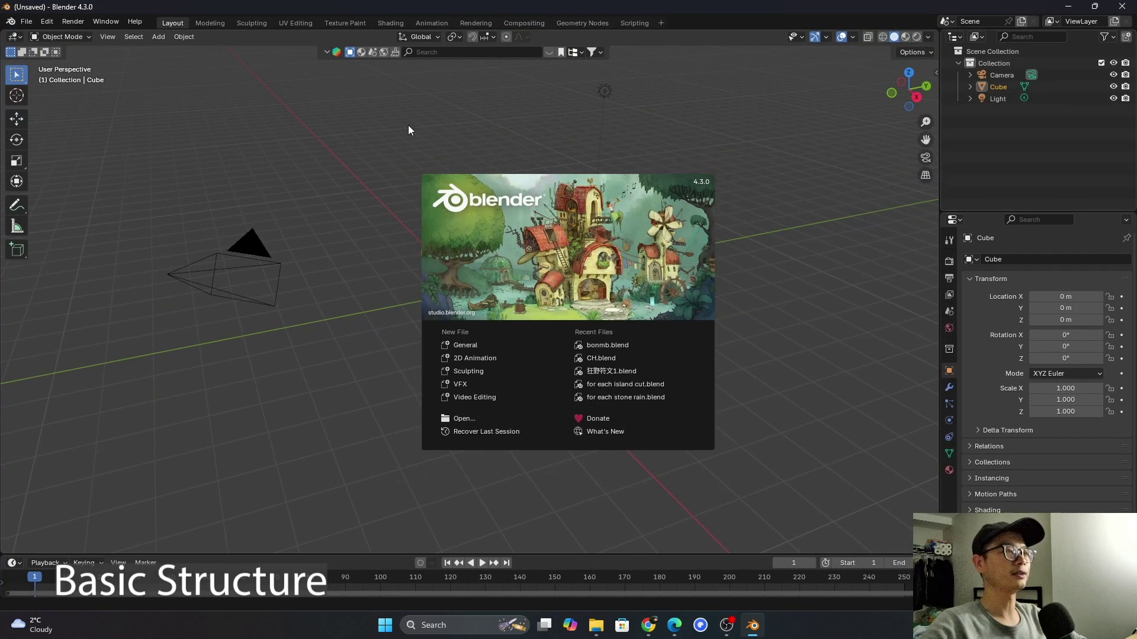
pyautogui.click(408, 126)
pyautogui.press('Delete')
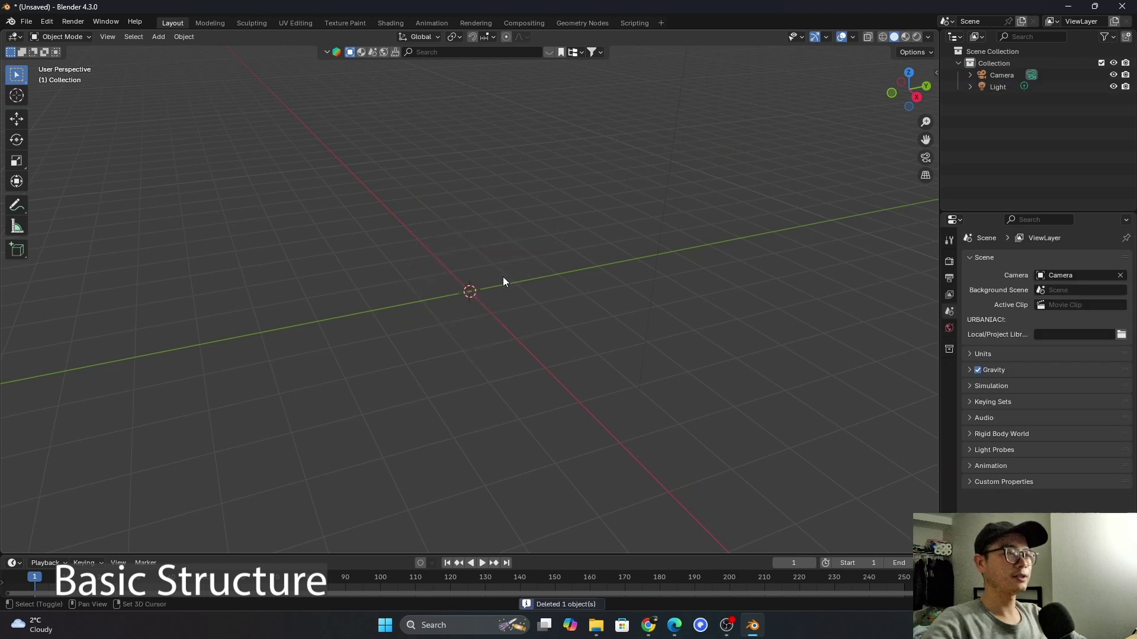
pyautogui.hotkey('shift', 'a')
pyautogui.moveTo(495, 290)
pyautogui.click(580, 290)
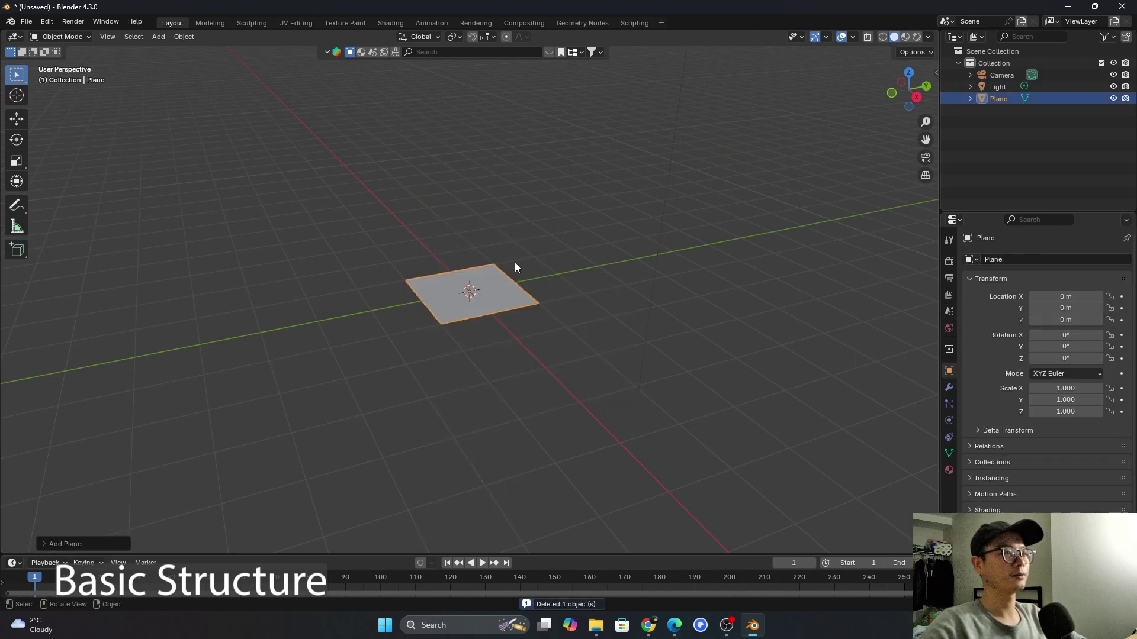
# Switch to the Geometry Nodes workspace and create a new node tree on the plane
pyautogui.moveTo(453, 297); pyautogui.dragTo(526, 286, button='middle')
pyautogui.scroll(3, 524, 258)
pyautogui.click(599, 17)
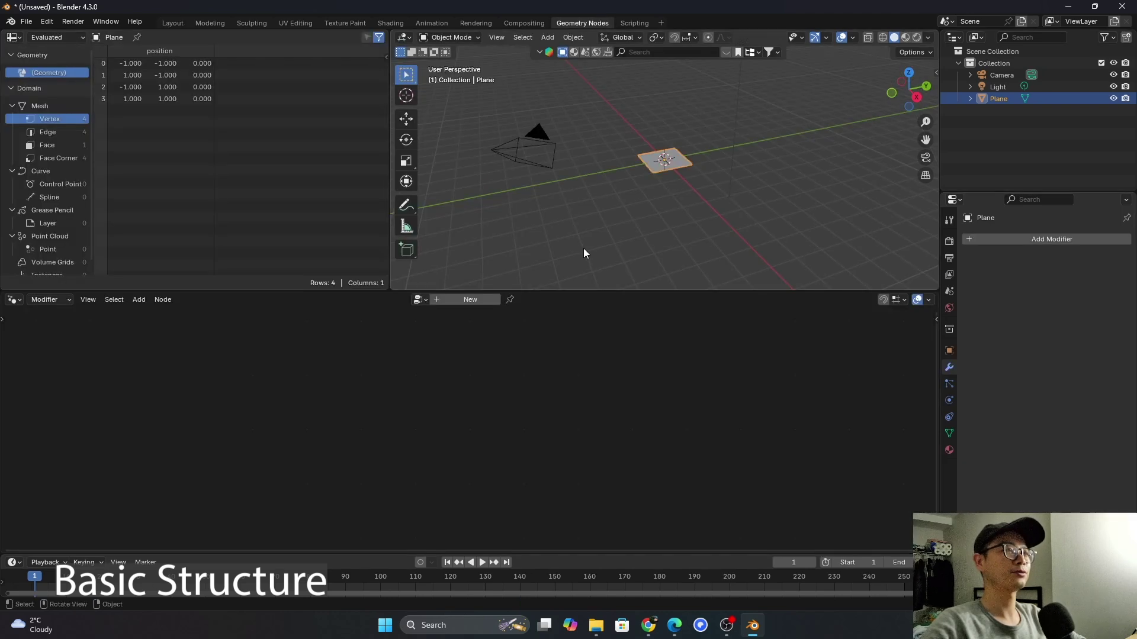
pyautogui.scroll(6, 705, 187)
pyautogui.moveTo(705, 186); pyautogui.dragTo(684, 210, button='middle')
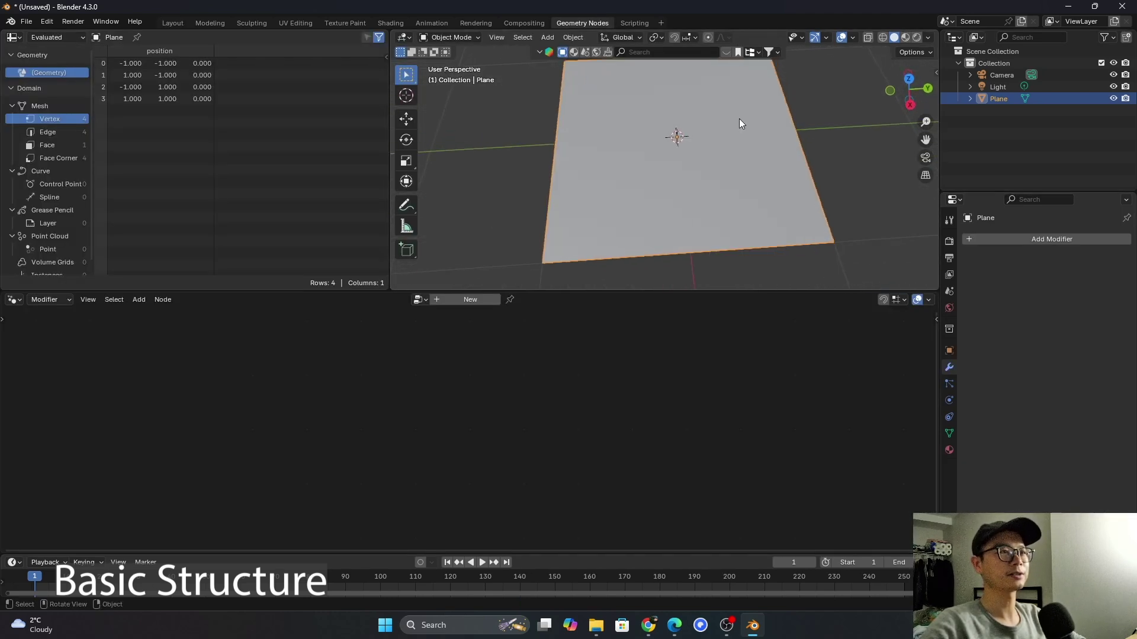
pyautogui.keyDown('shift'); pyautogui.moveTo(734, 120); pyautogui.dragTo(641, 181, button='middle'); pyautogui.keyUp('shift')
pyautogui.click(495, 298)
# Move the Group Output node far away from Group Input to make room for new nodes
pyautogui.scroll(1, 413, 403)
pyautogui.moveTo(413, 402); pyautogui.dragTo(324, 382, button='middle')
pyautogui.moveTo(565, 422); pyautogui.dragTo(827, 421)
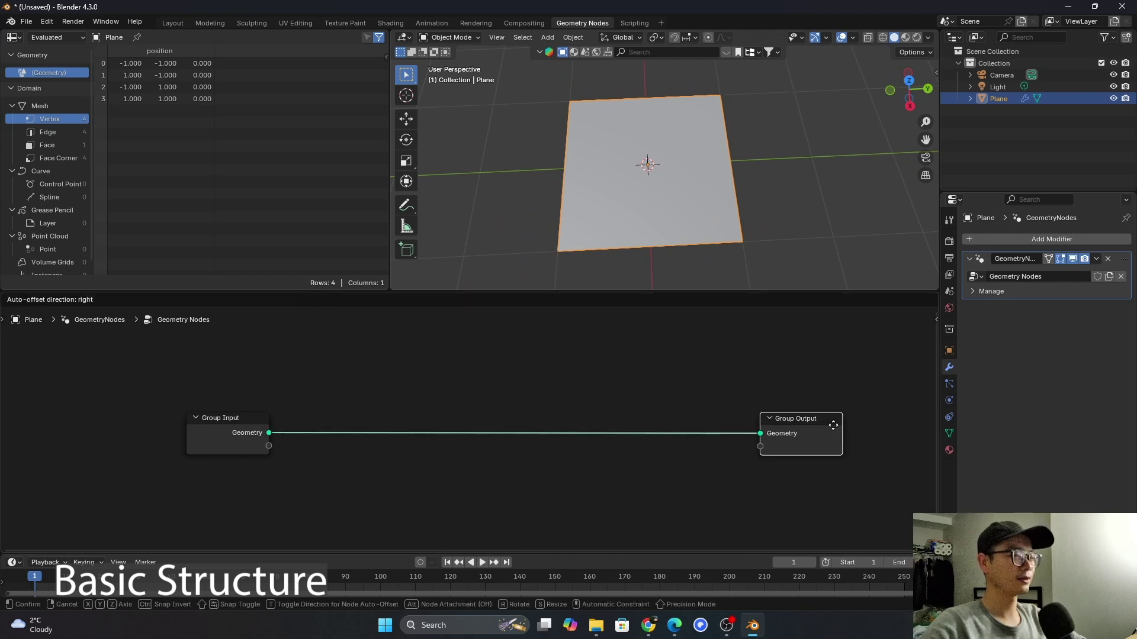
pyautogui.moveTo(678, 413); pyautogui.dragTo(537, 416, button='middle')
pyautogui.moveTo(691, 432); pyautogui.dragTo(836, 431)
# Insert a Split to Instances node between Group Input and Group Output, and set its domain to Face
pyautogui.scroll(1, 462, 411)
pyautogui.moveTo(409, 403); pyautogui.dragTo(500, 390, button='middle')
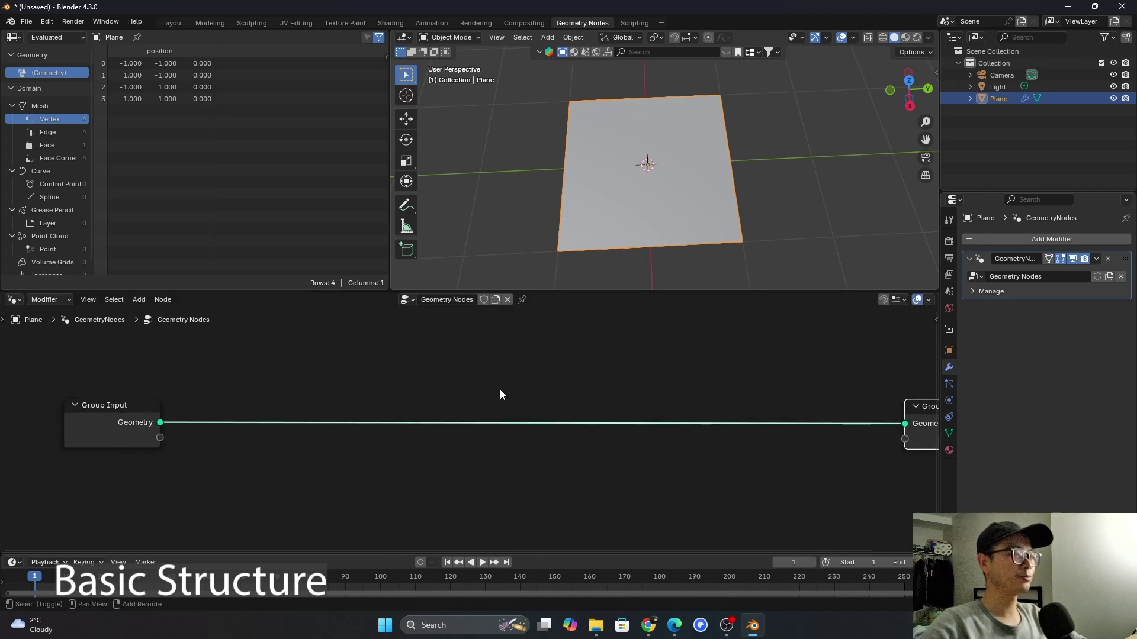
pyautogui.hotkey('shift', 'a')
pyautogui.write('split')
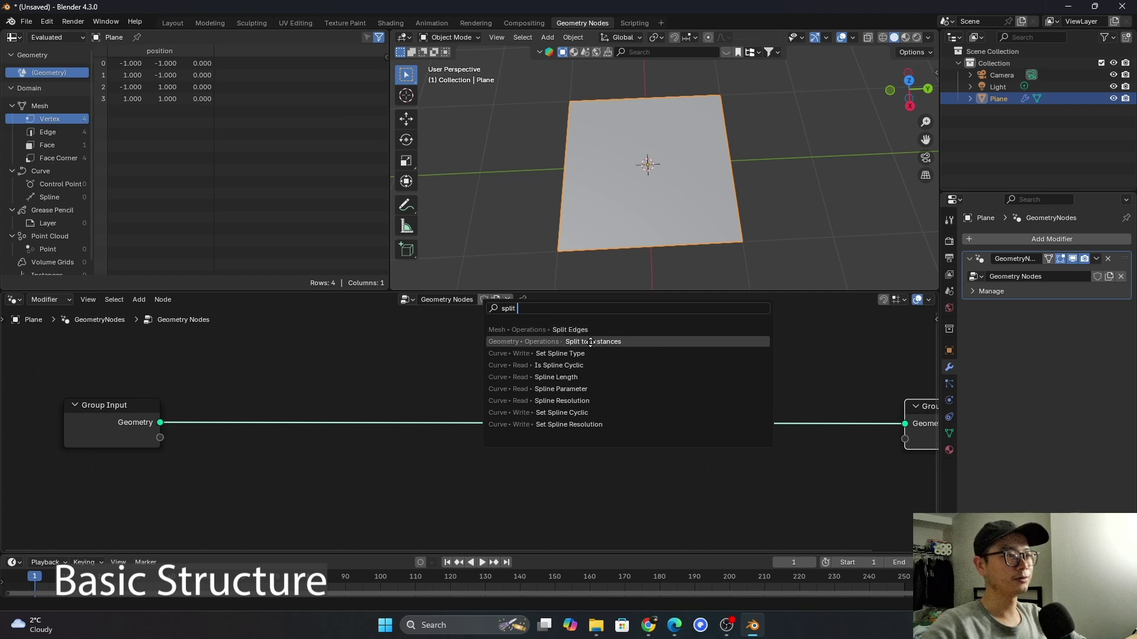
pyautogui.click(586, 341)
pyautogui.click(488, 396)
pyautogui.click(488, 401)
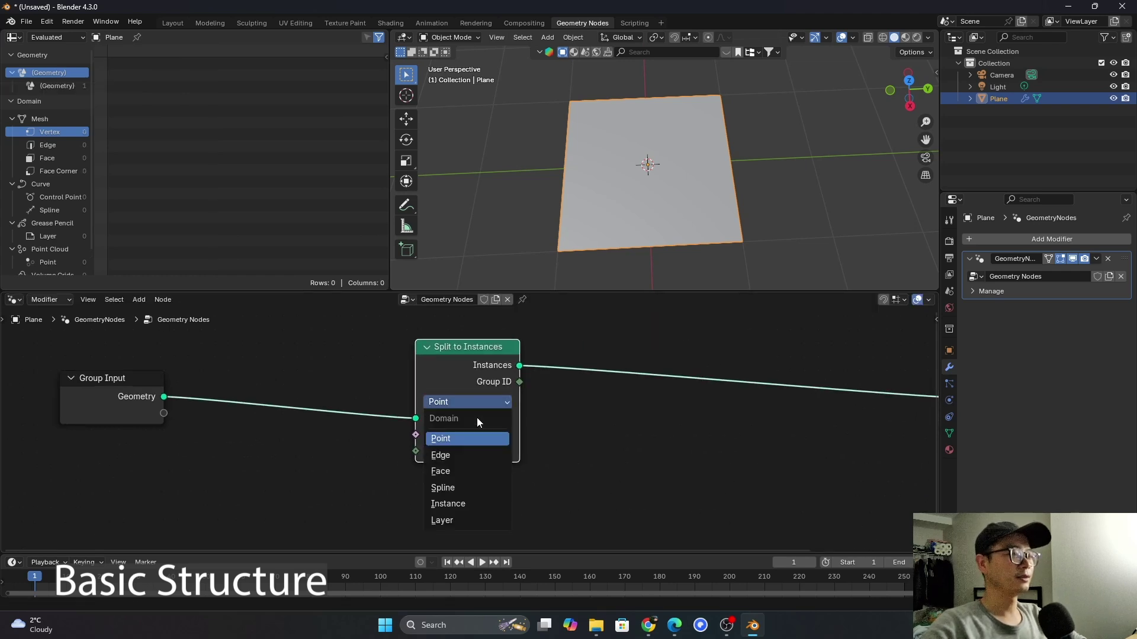
pyautogui.click(462, 471)
# Add a Noise Texture node with its Fac output linked to the Selection input of Split to Instances
pyautogui.moveTo(487, 445); pyautogui.dragTo(527, 397, button='middle')
pyautogui.scroll(-1, 494, 397)
pyautogui.moveTo(531, 391); pyautogui.dragTo(473, 437)
pyautogui.write('noise')
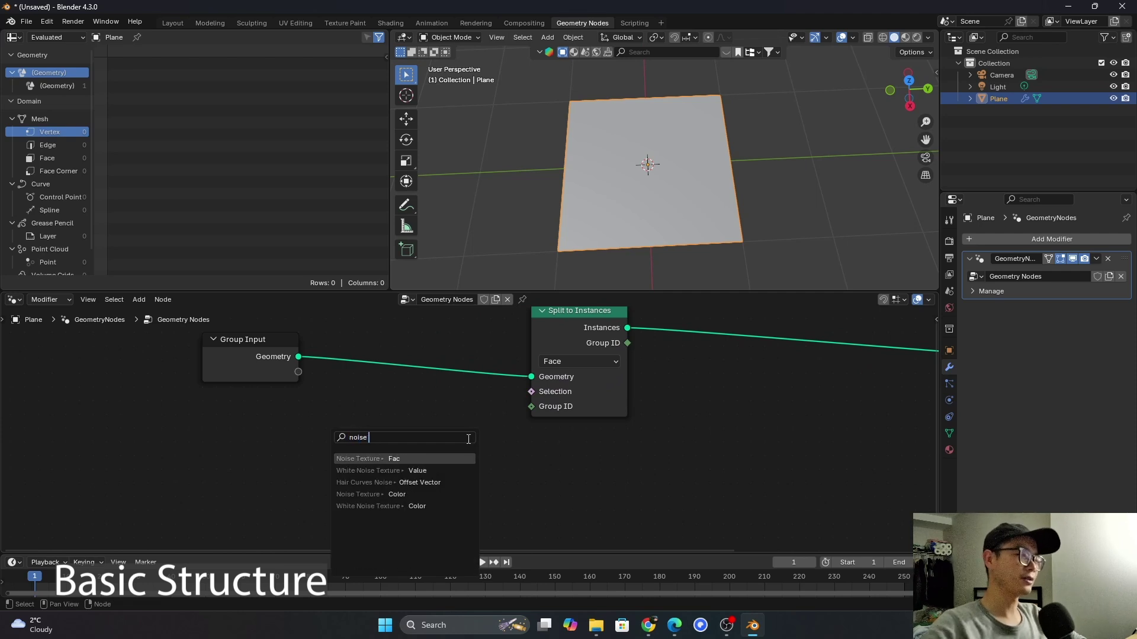
pyautogui.click(441, 465)
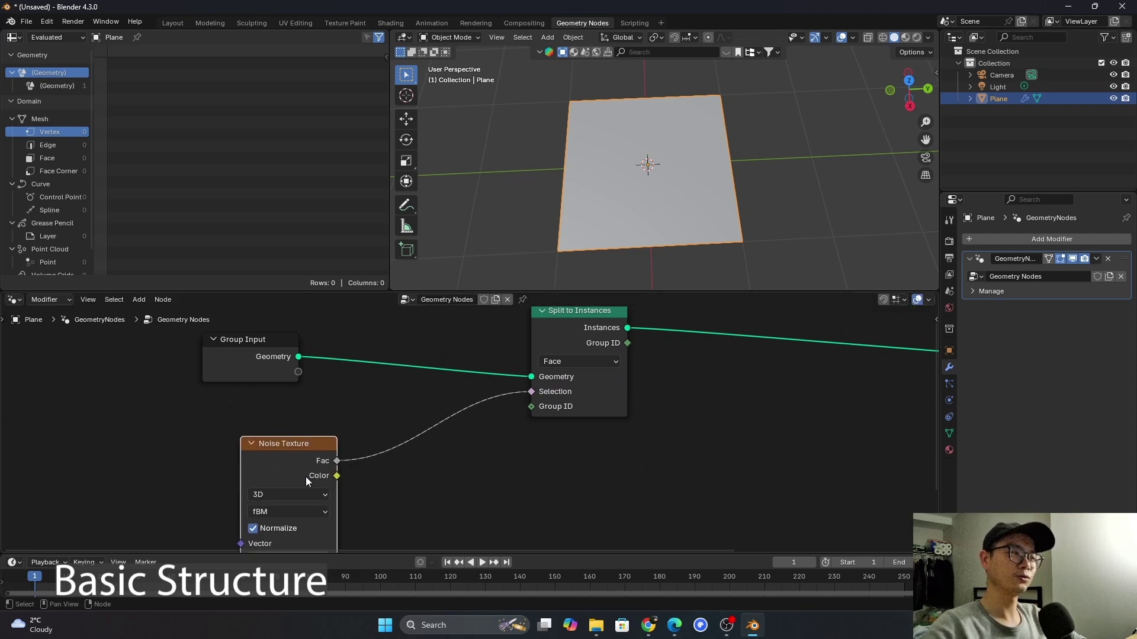
pyautogui.click(324, 495)
# Insert a Greater Than compare node between the Noise Texture and Selection, with B set to 0.5
pyautogui.hotkey('shift', 'a')
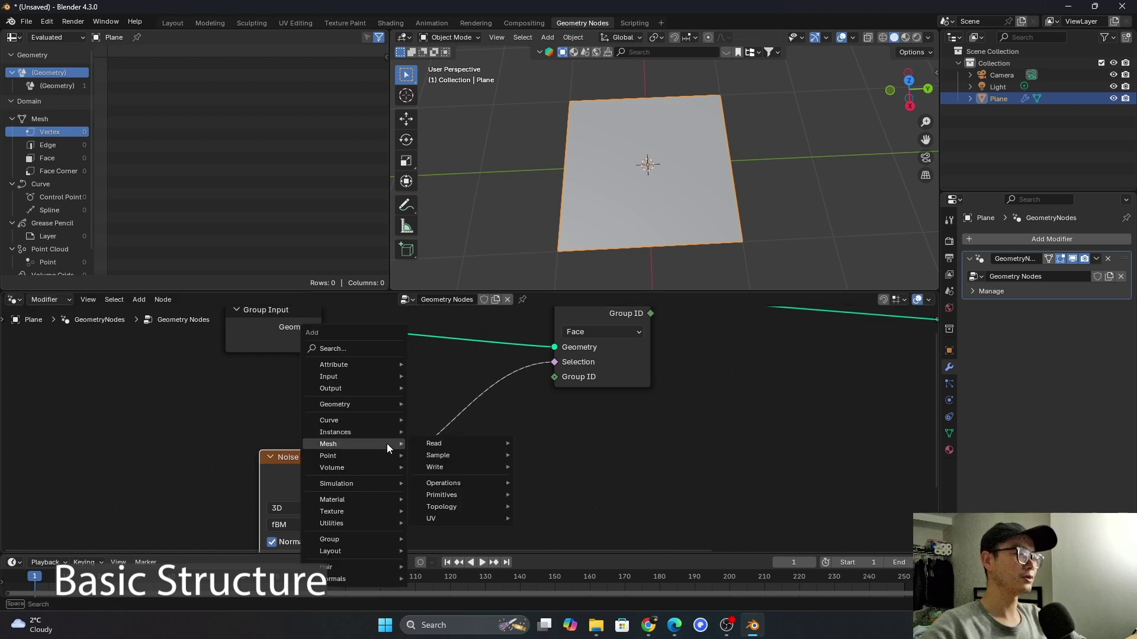
pyautogui.write('comp')
pyautogui.click(436, 466)
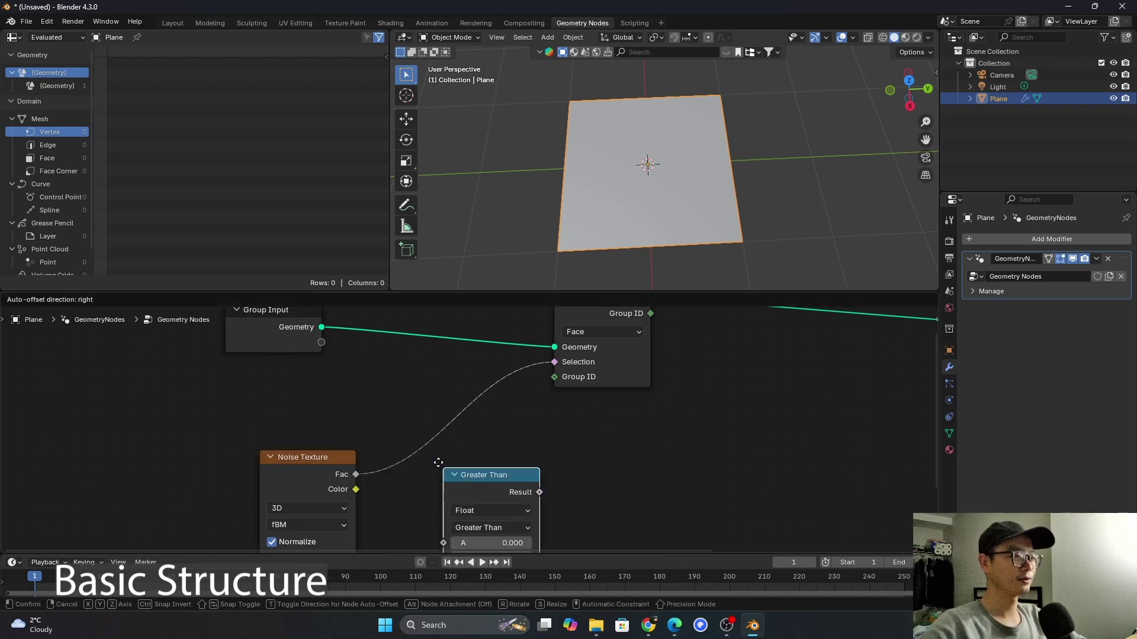
pyautogui.click(445, 509)
pyautogui.click(445, 508)
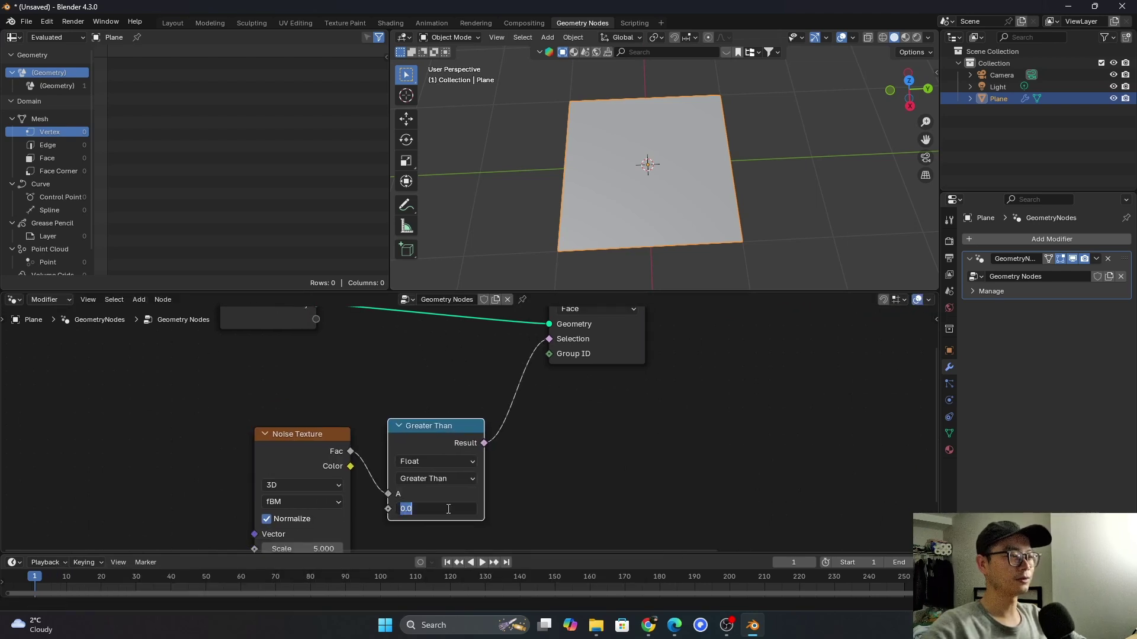
pyautogui.press('Return')
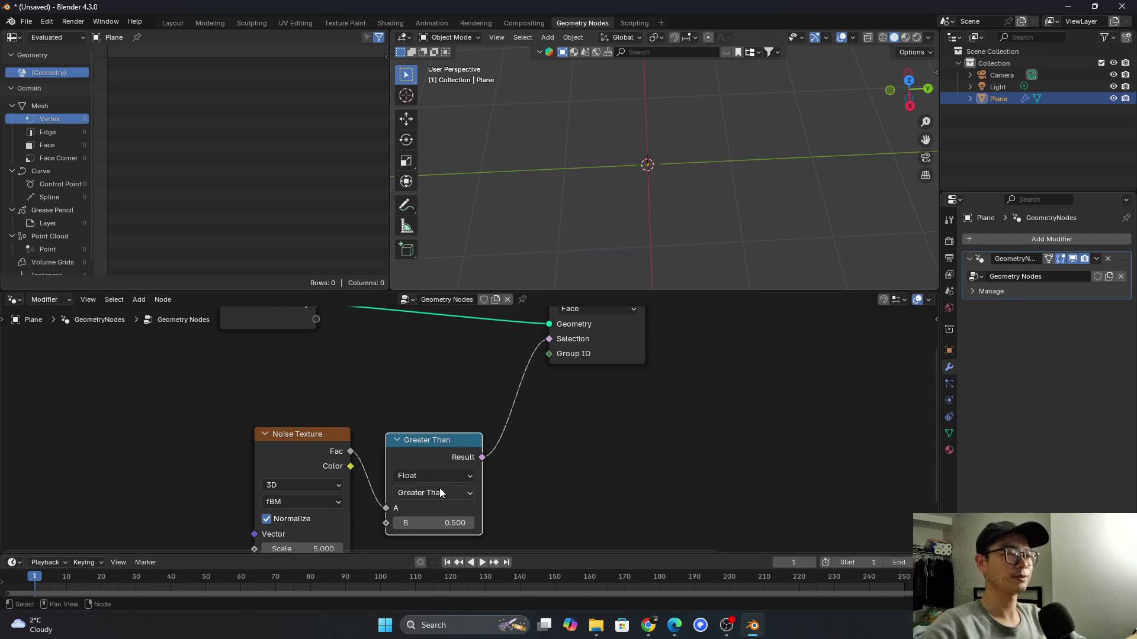
# Move the Group Input node farther away from Split to Instances to free space between them
pyautogui.scroll(-1, 439, 488)
pyautogui.scroll(1, 472, 423)
pyautogui.moveTo(490, 377); pyautogui.dragTo(488, 408, button='middle')
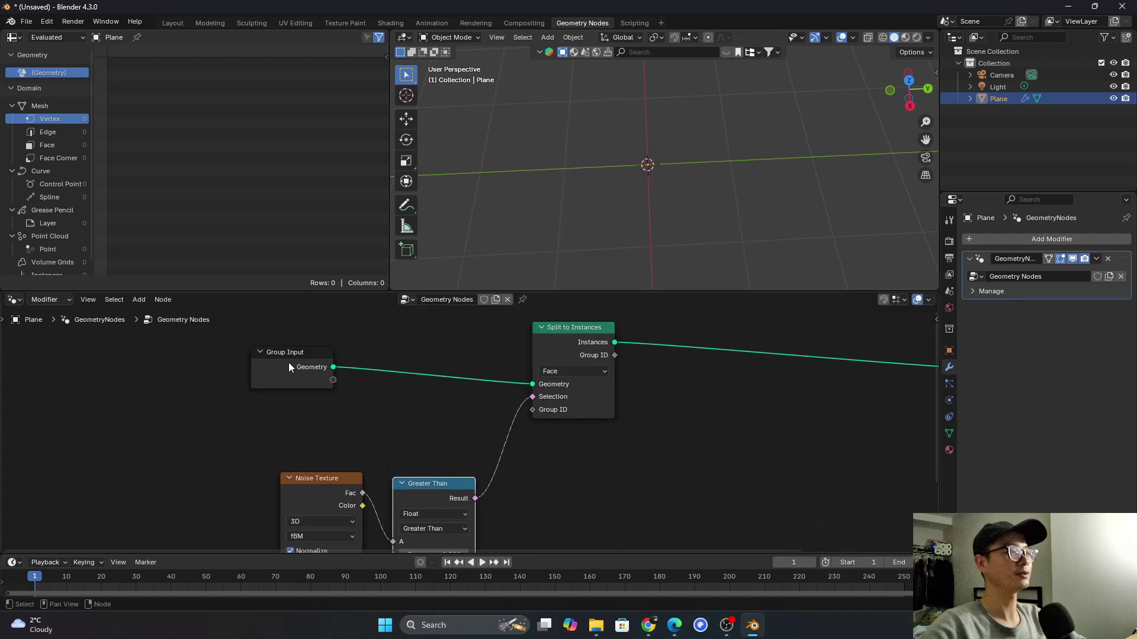
pyautogui.moveTo(308, 364); pyautogui.dragTo(287, 369)
pyautogui.moveTo(273, 369); pyautogui.dragTo(439, 398, button='middle')
pyautogui.scroll(-1, 439, 398)
pyautogui.moveTo(440, 394); pyautogui.dragTo(208, 385)
pyautogui.moveTo(418, 374); pyautogui.dragTo(329, 365, button='middle')
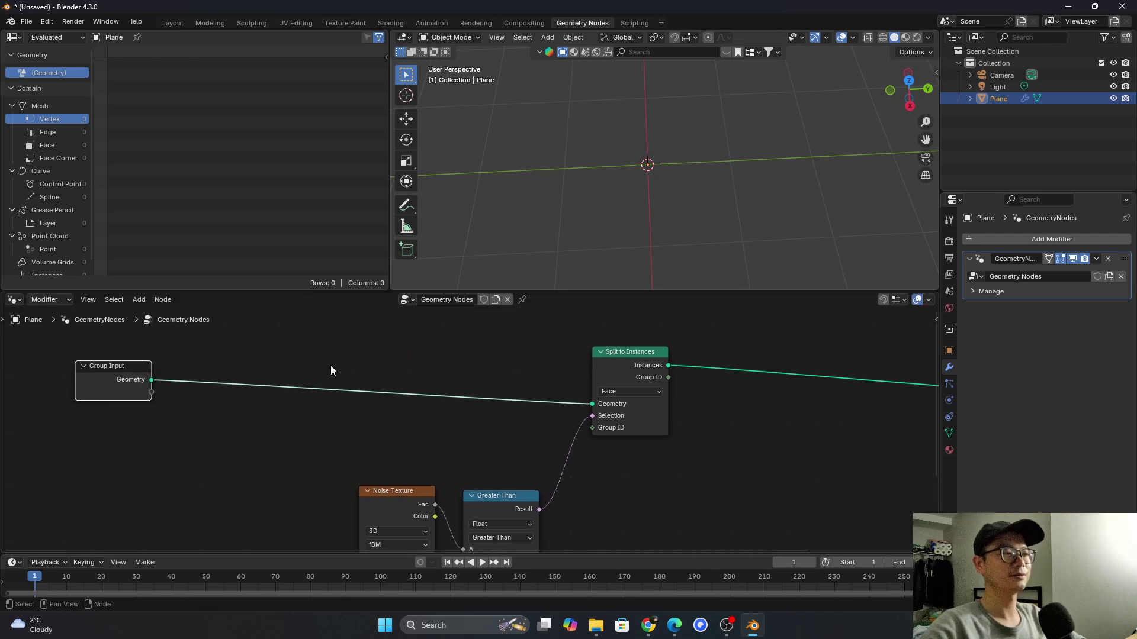
# Insert a Subdivide Mesh node on the link between Group Input and Split to Instances
pyautogui.hotkey('shift', 'a')
pyautogui.moveTo(310, 325)
pyautogui.write('sub')
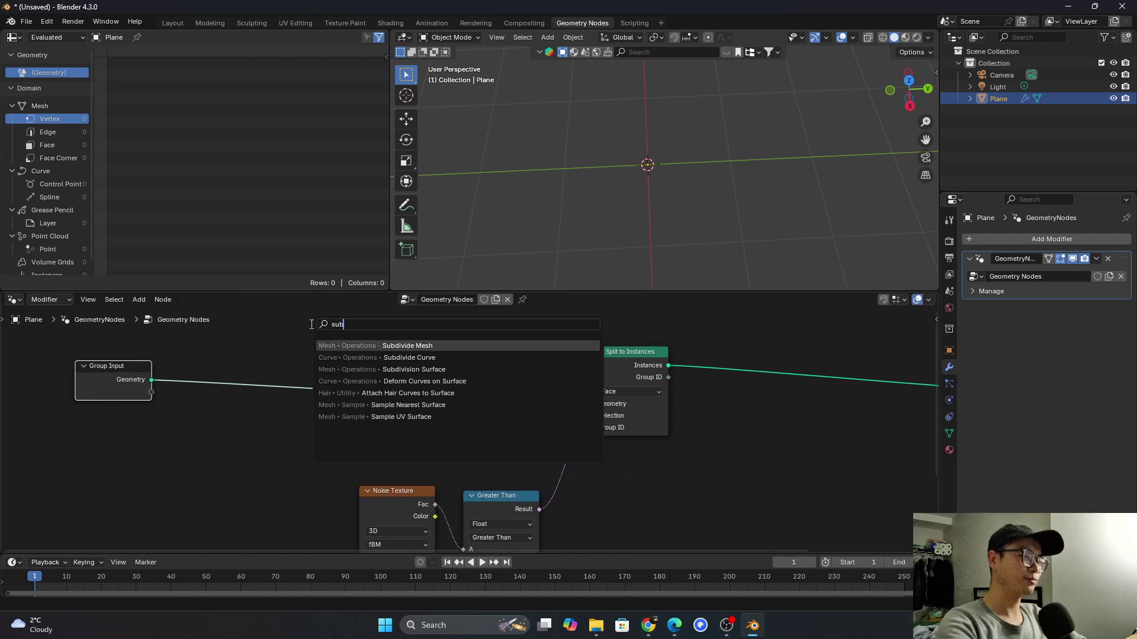
pyautogui.press('Return')
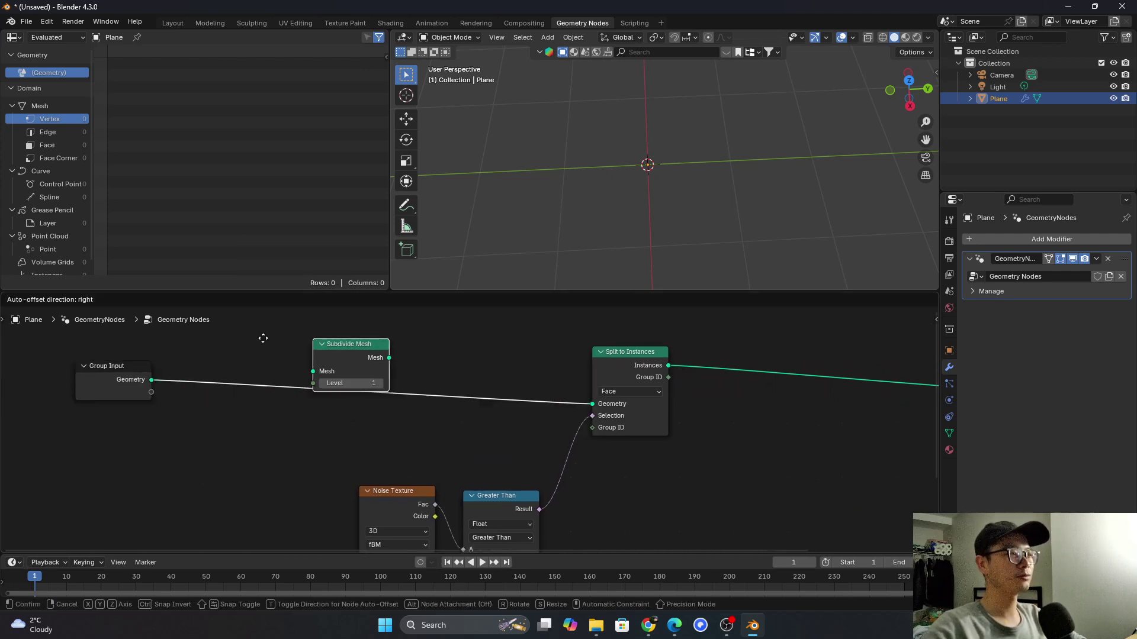
pyautogui.click(290, 379)
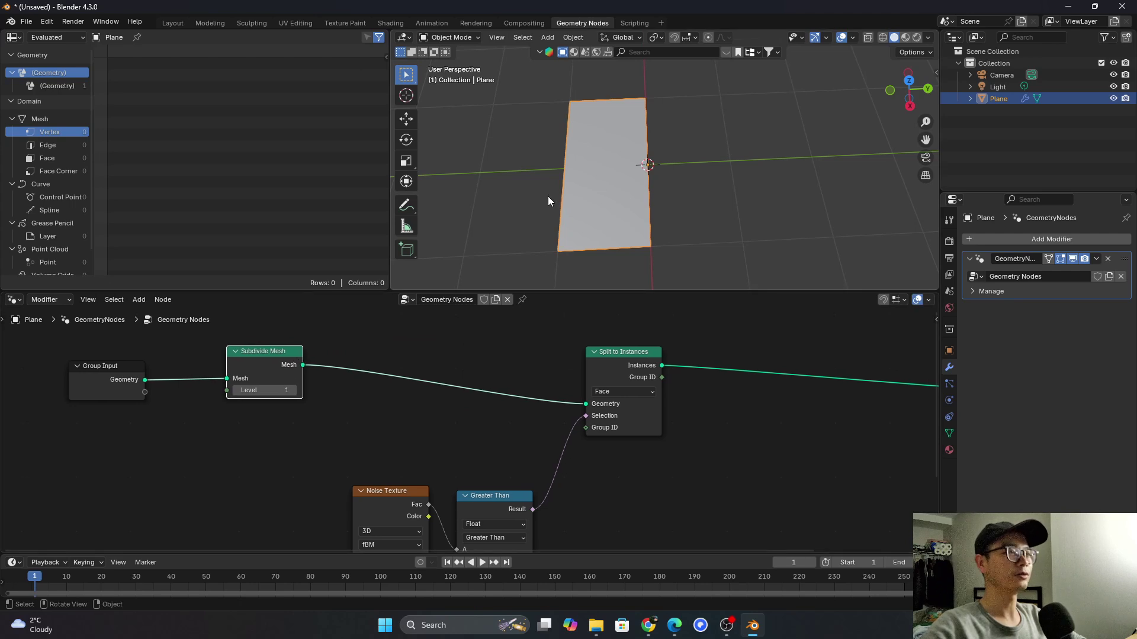
# Increase the Subdivide Mesh level one step at a time from 2 up to 7
pyautogui.click(284, 388)
pyautogui.write('2')
pyautogui.click(334, 399)
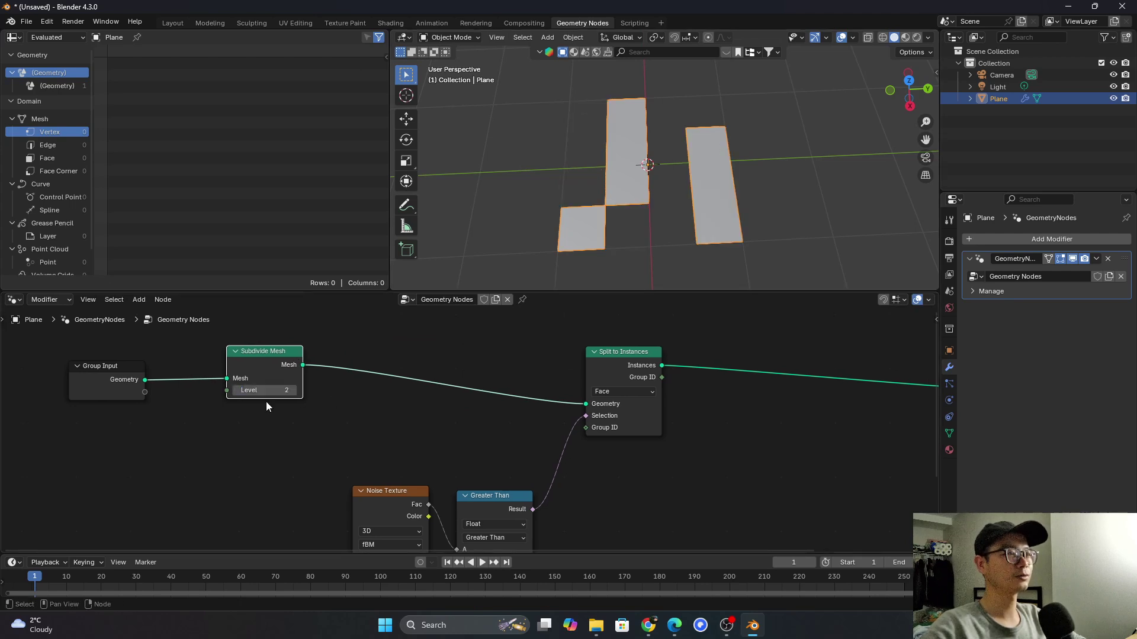
pyautogui.click(266, 392)
pyautogui.write('3')
pyautogui.click(303, 405)
pyautogui.click(269, 389)
pyautogui.write('4')
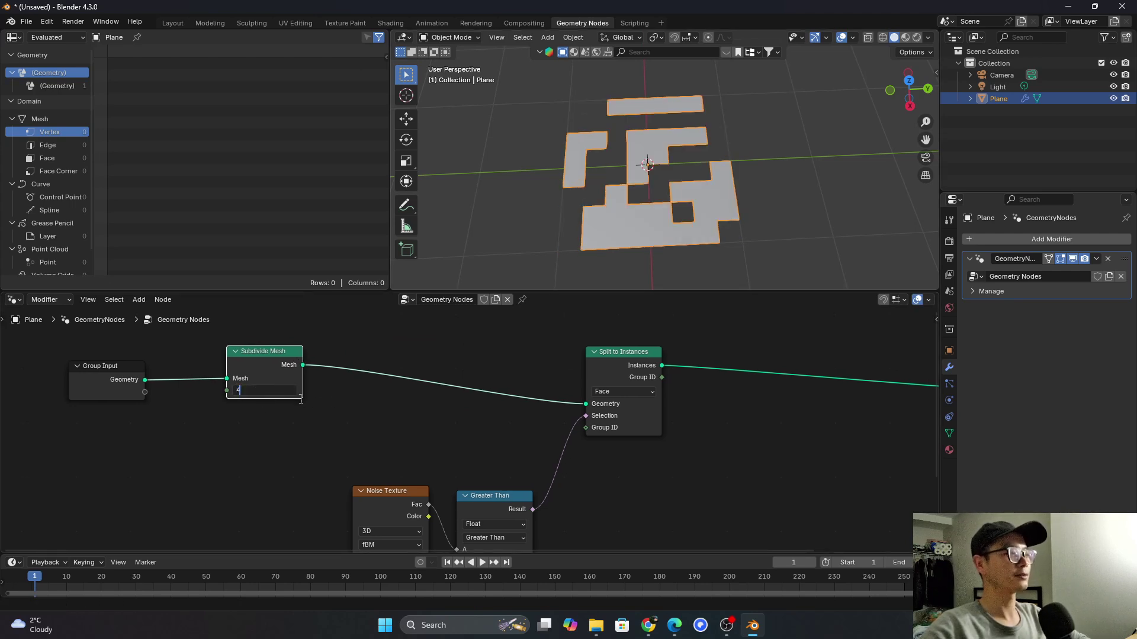
pyautogui.press('Return')
pyautogui.click(274, 391)
pyautogui.write('5')
pyautogui.press('Return')
pyautogui.click(273, 391)
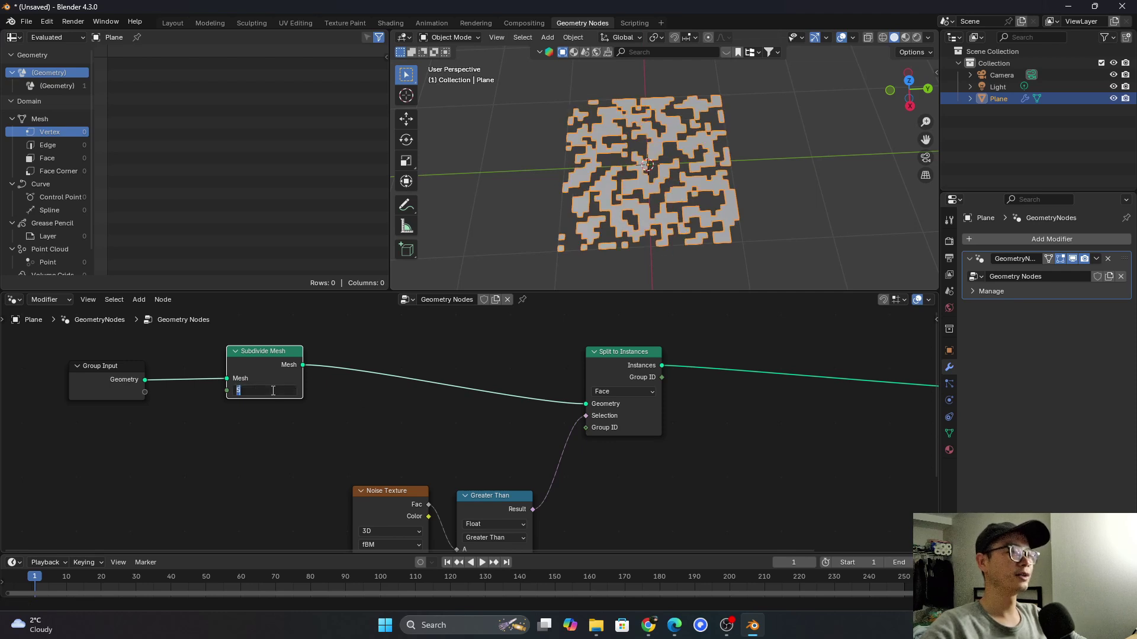
pyautogui.write('6')
pyautogui.press('Return')
pyautogui.click(277, 394)
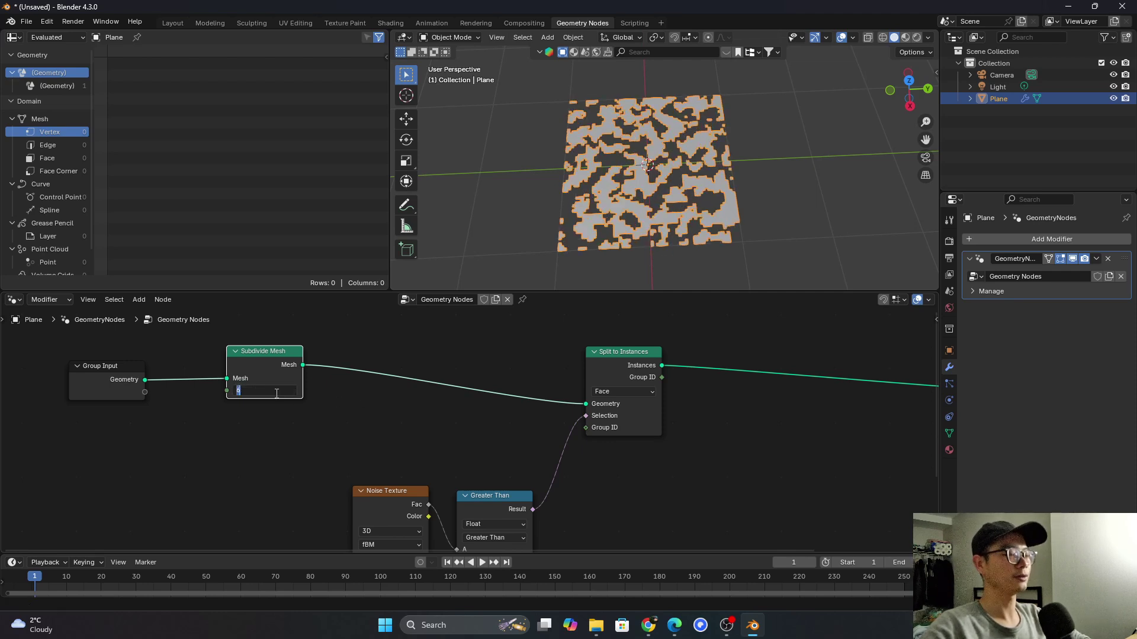
pyautogui.press('Return')
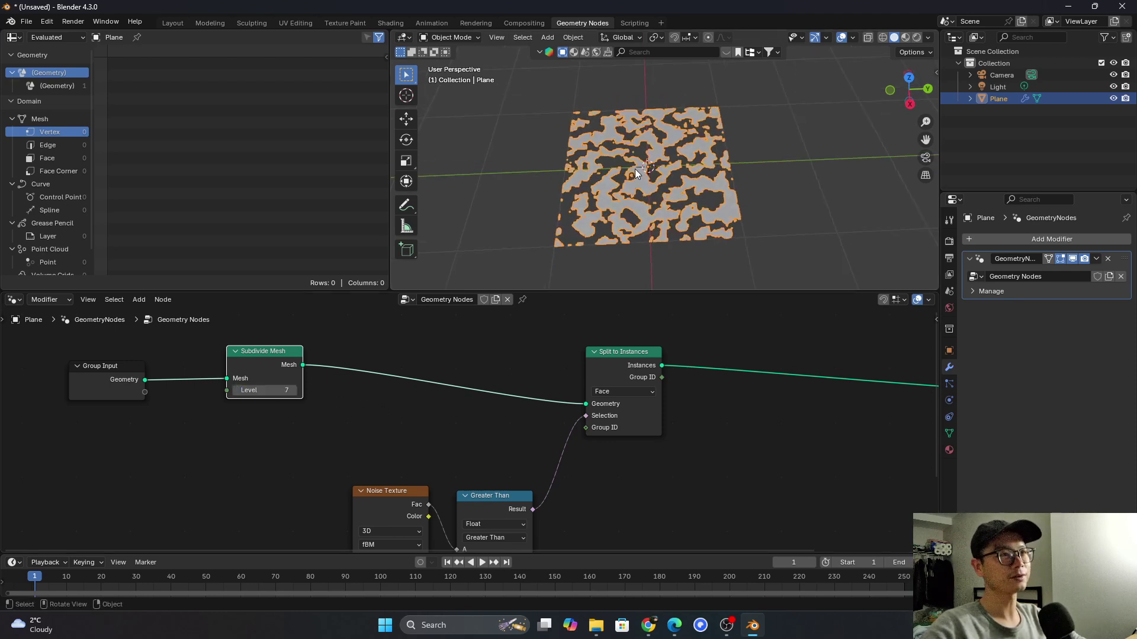
# Select the Noise Texture and Greater Than nodes together and reposition them slightly below Split to Instances
pyautogui.moveTo(623, 433); pyautogui.dragTo(585, 359, button='middle')
pyautogui.scroll(-1, 616, 391)
pyautogui.scroll(1, 541, 409)
pyautogui.moveTo(539, 498); pyautogui.dragTo(391, 425)
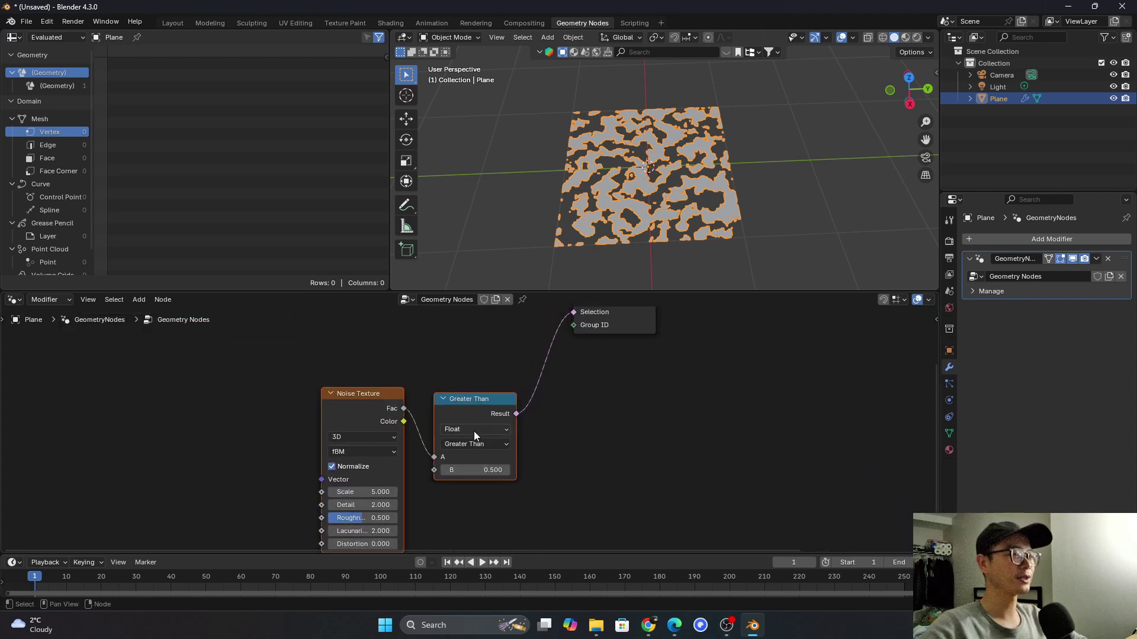
pyautogui.scroll(2, 482, 478)
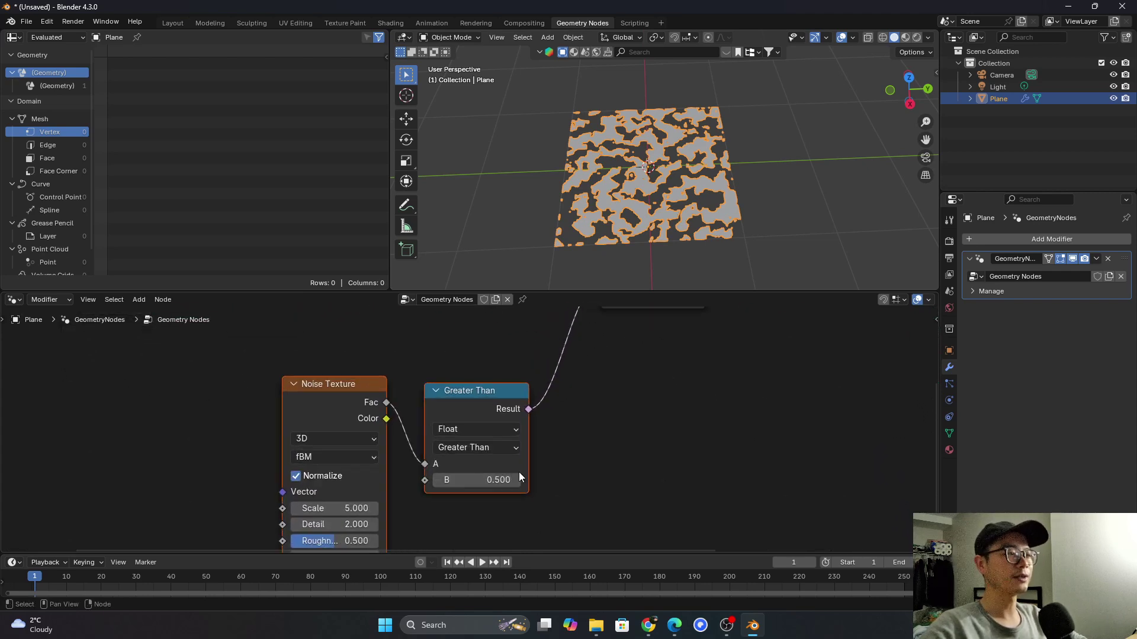
pyautogui.scroll(-3, 509, 478)
pyautogui.press('g')
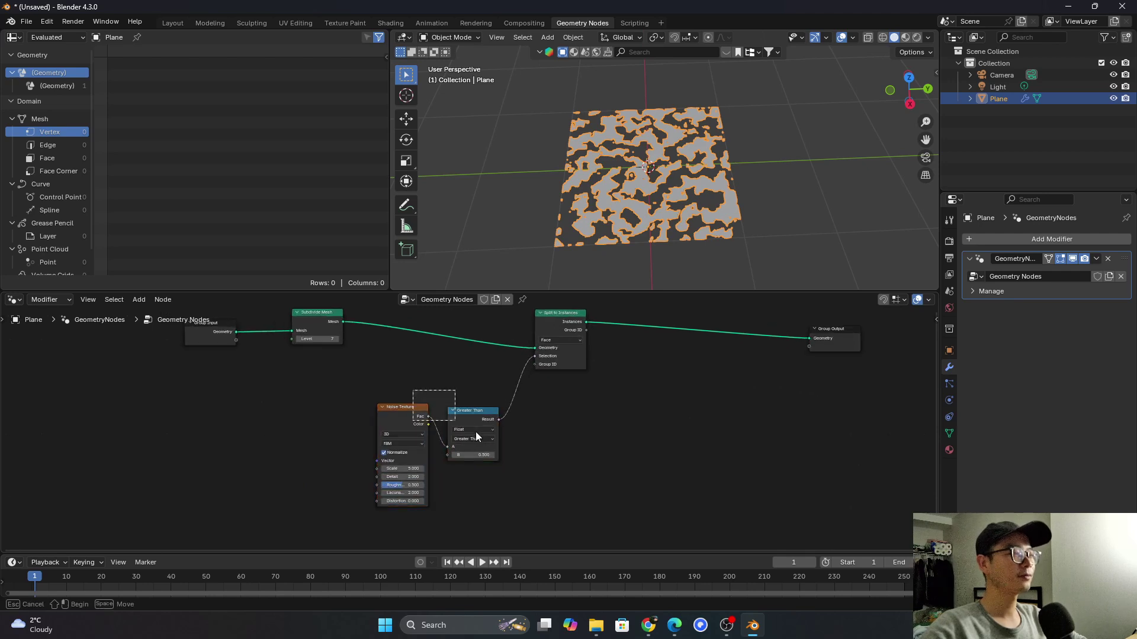
pyautogui.click(460, 421)
pyautogui.scroll(1, 431, 452)
# Set the Noise Texture's dimensions to 4D
pyautogui.click(402, 442)
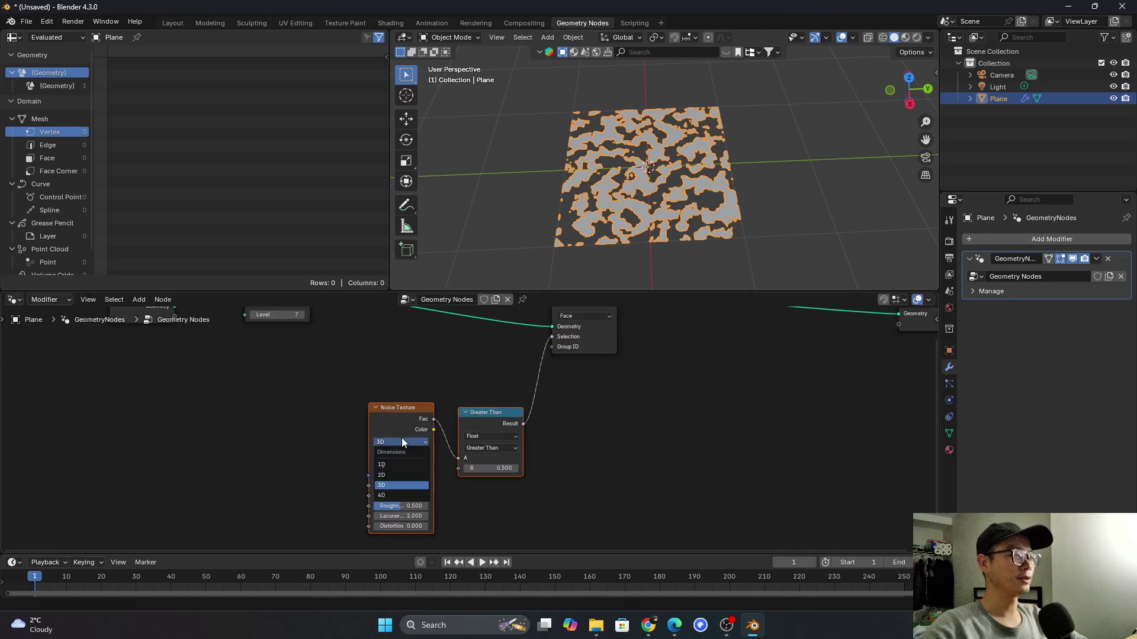
pyautogui.click(397, 496)
pyautogui.scroll(3, 401, 427)
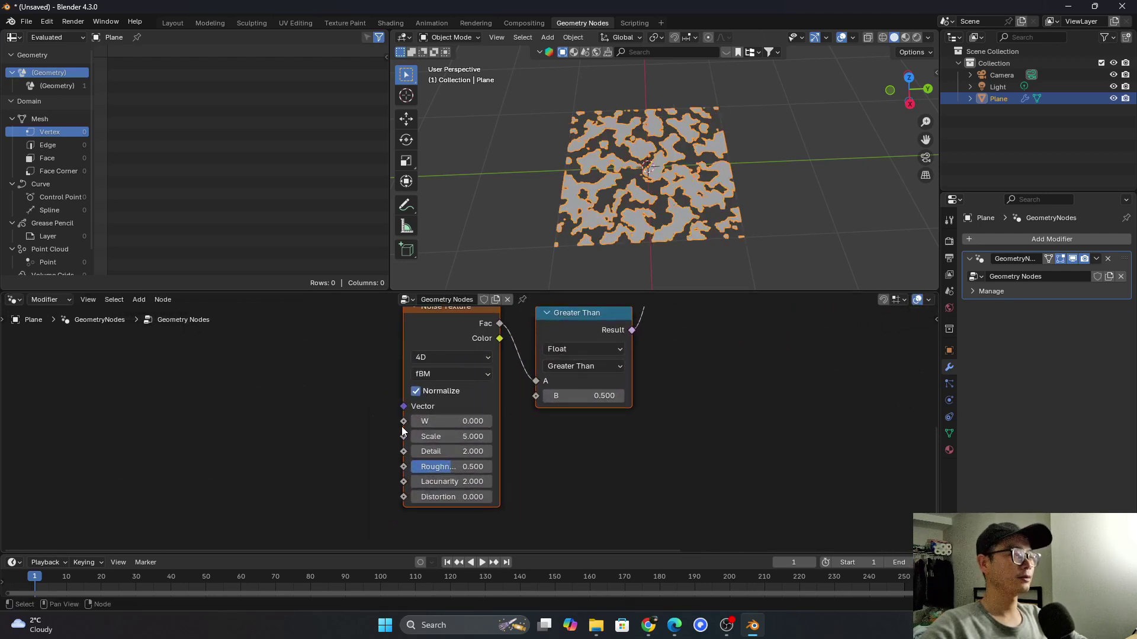
# Add a Scene Time node with its Seconds output connected to the Noise Texture's W input
pyautogui.scroll(1, 402, 432)
pyautogui.hotkey('shift', 'a')
pyautogui.write('sce')
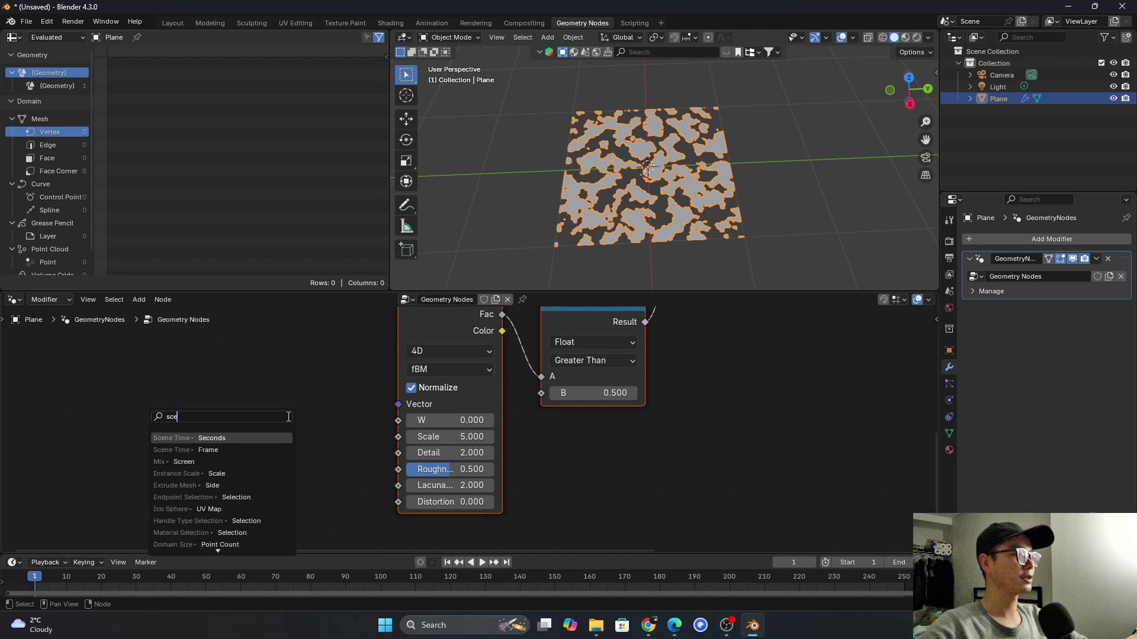
pyautogui.click(257, 438)
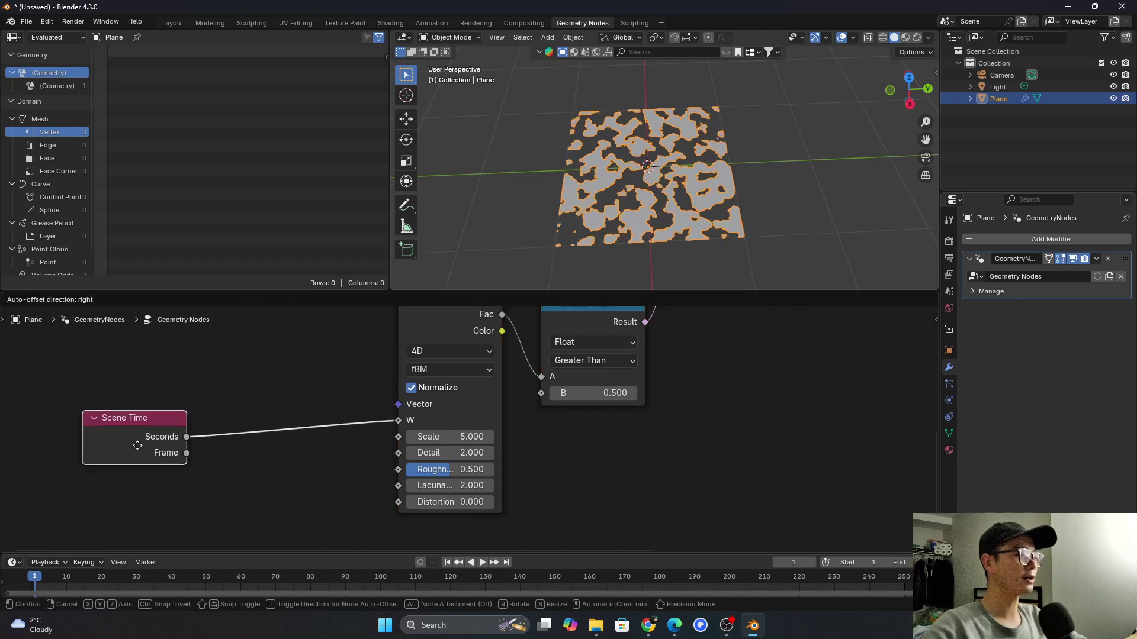
pyautogui.click(92, 423)
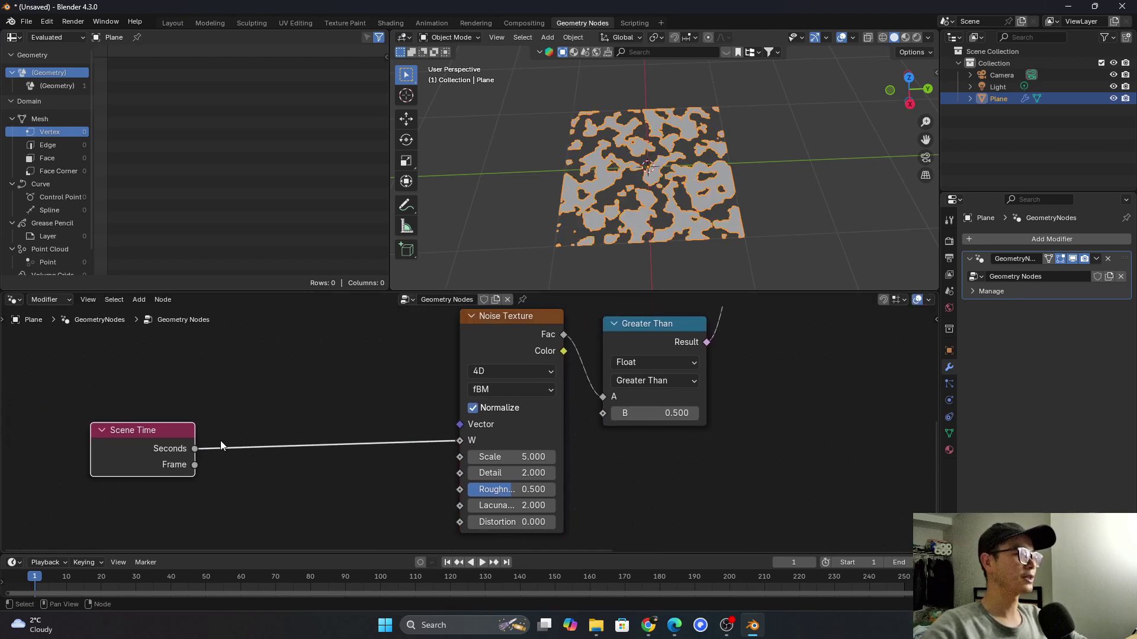
# Insert a Math node on the link between Scene Time's Seconds output and the Noise Texture's W input
pyautogui.hotkey('shift', 'a')
pyautogui.click(246, 315)
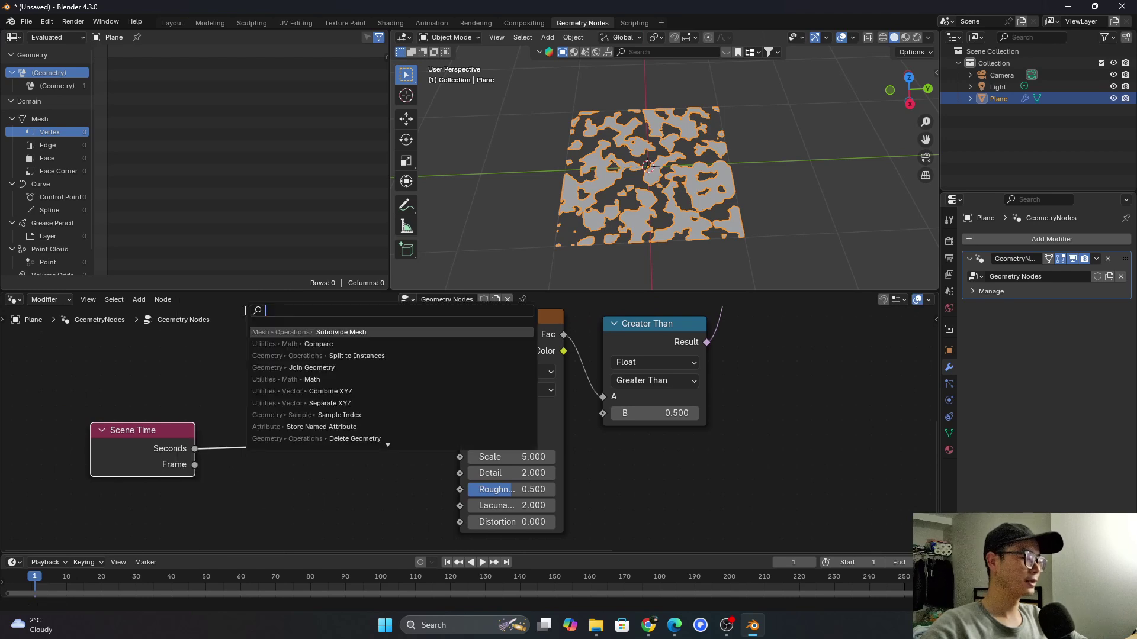
pyautogui.write('mat')
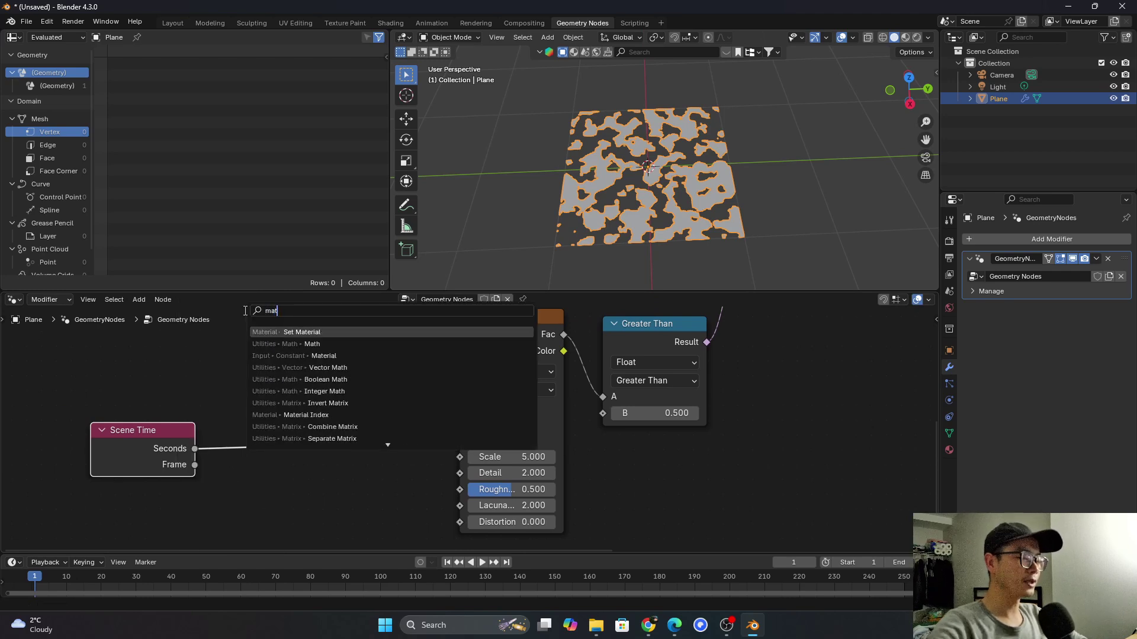
pyautogui.write('h')
pyautogui.press('Return')
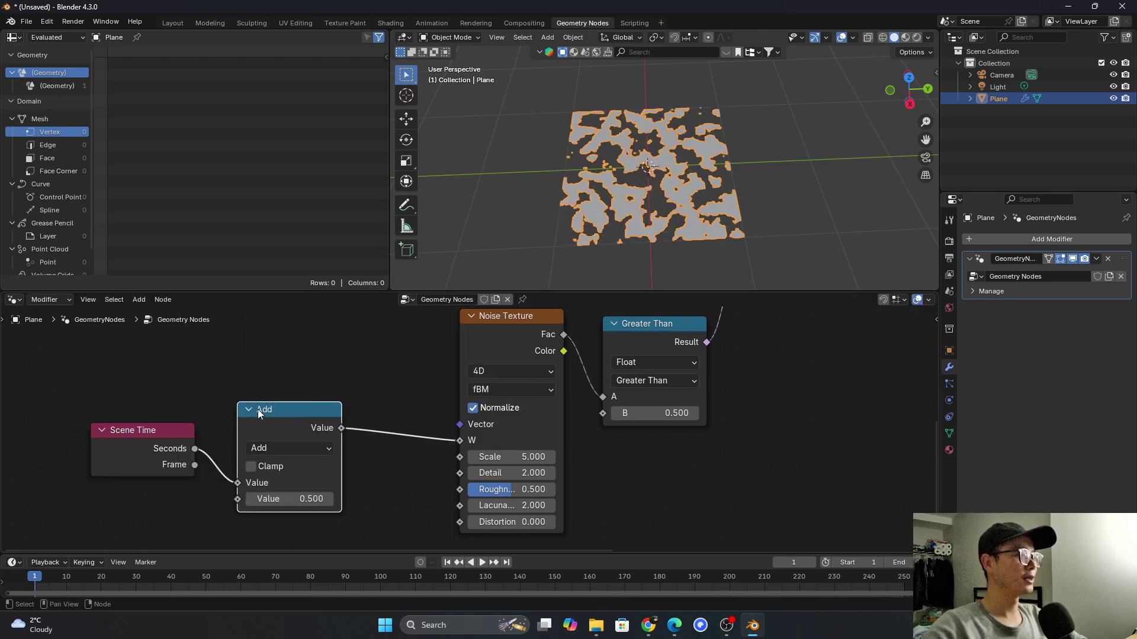
# Reposition the Math and Scene Time nodes slightly lower, beside the Noise Texture node
pyautogui.click(271, 415)
pyautogui.moveTo(271, 414); pyautogui.dragTo(271, 427)
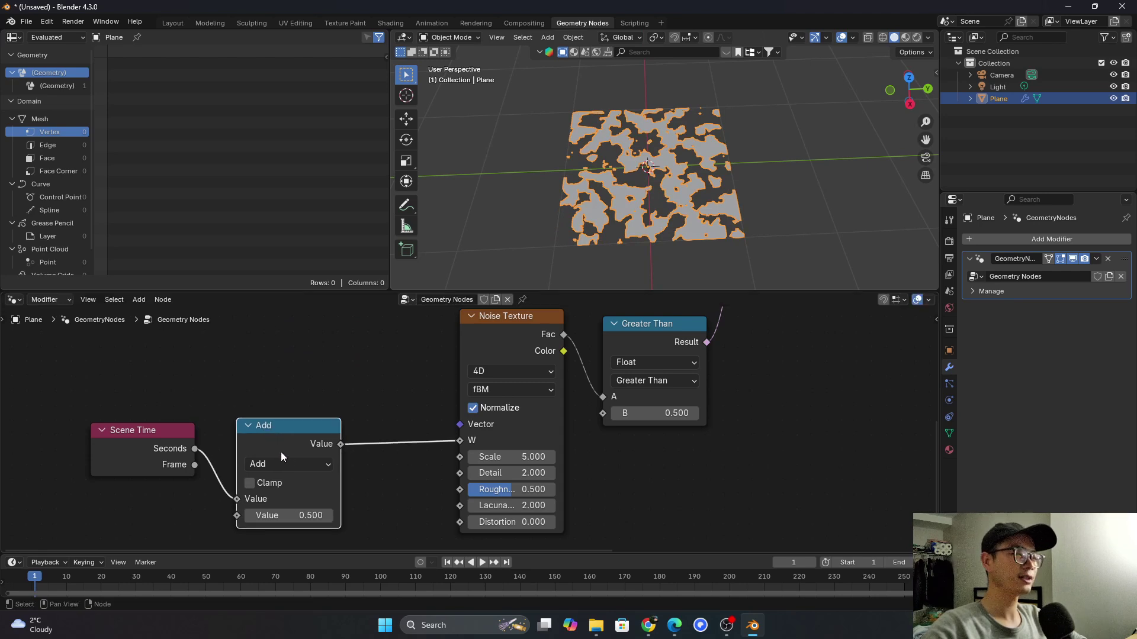
pyautogui.scroll(1, 281, 452)
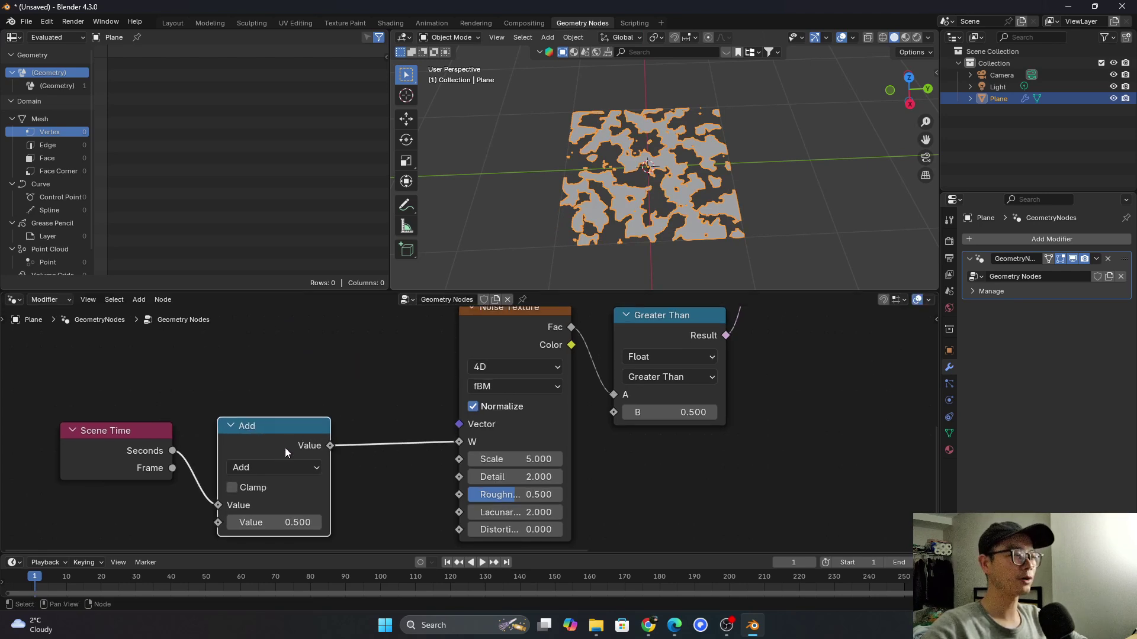
pyautogui.scroll(-2, 286, 441)
pyautogui.moveTo(290, 457); pyautogui.dragTo(295, 487)
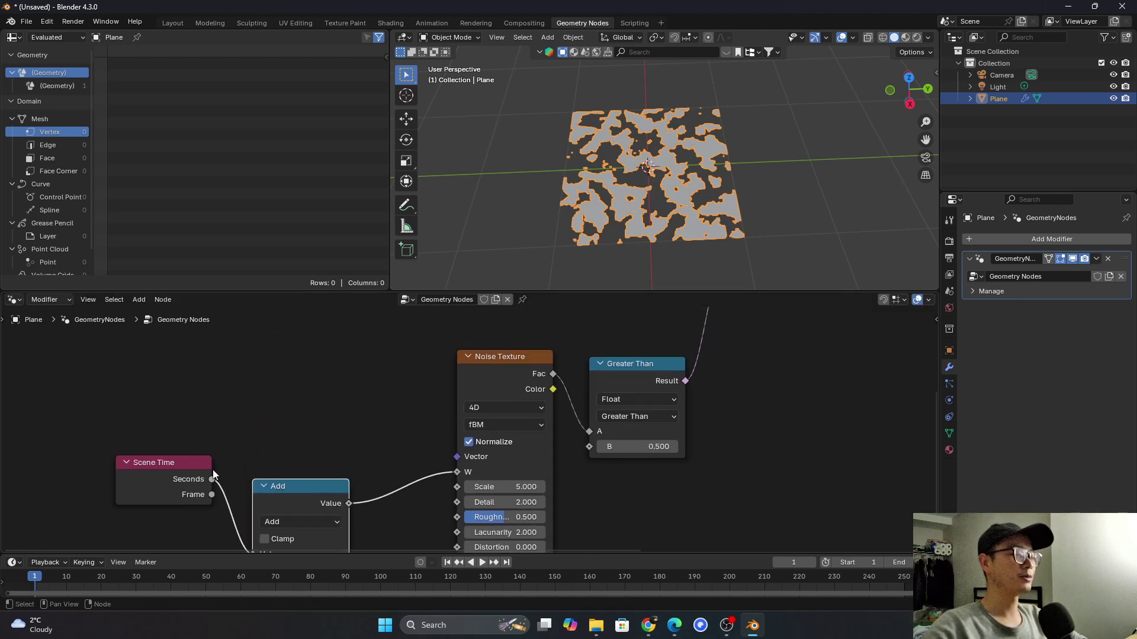
pyautogui.moveTo(187, 466); pyautogui.dragTo(188, 507)
pyautogui.moveTo(206, 506); pyautogui.dragTo(202, 454, button='middle')
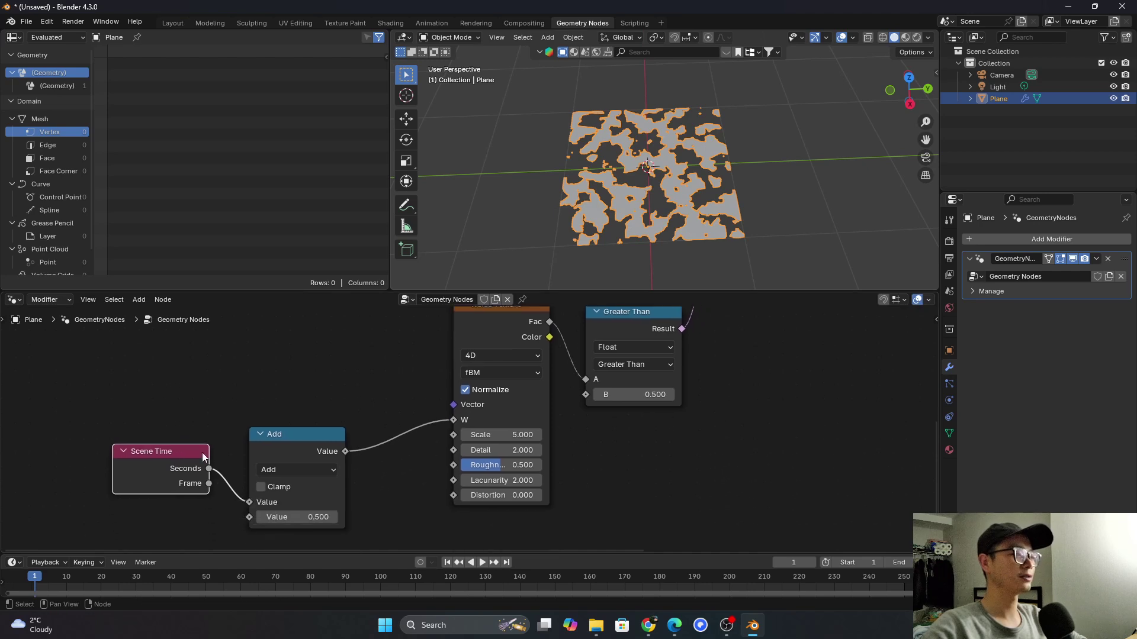
# Change the Math node's operation to Multiply with a value of 0.03 and play the animation
pyautogui.click(322, 472)
pyautogui.click(306, 326)
pyautogui.click(305, 520)
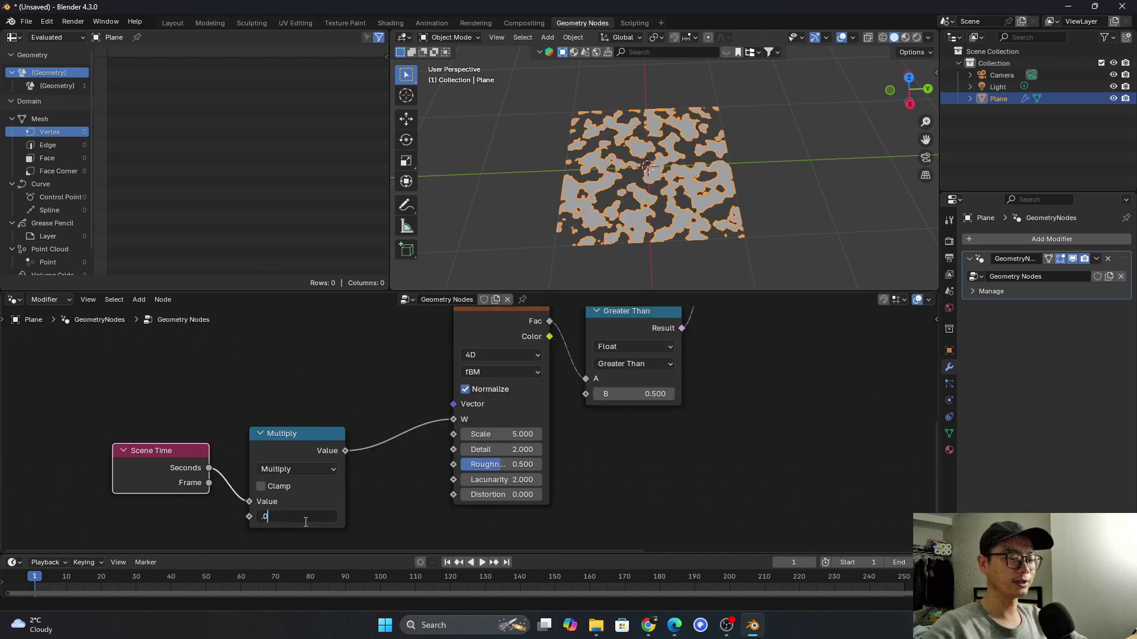
pyautogui.write('.03')
pyautogui.press('Return')
pyautogui.press('space')
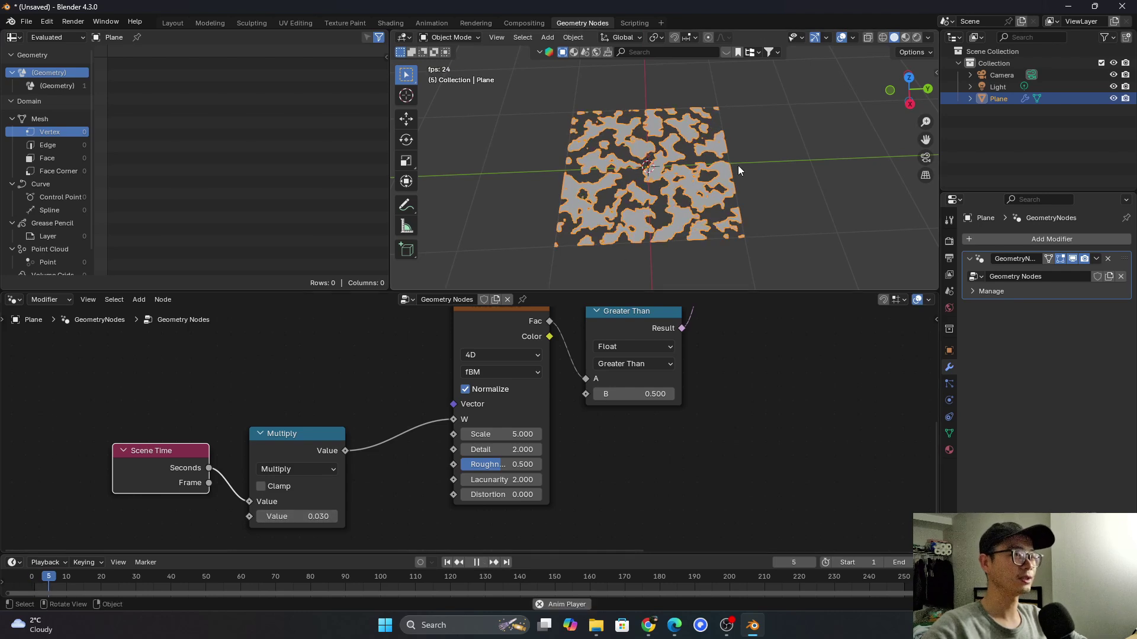
# Move the Scene Time and Multiply nodes lower and connect a new Position node to the Noise Texture's Vector input
pyautogui.moveTo(170, 399); pyautogui.dragTo(335, 498)
pyautogui.moveTo(508, 425); pyautogui.dragTo(519, 447, button='middle')
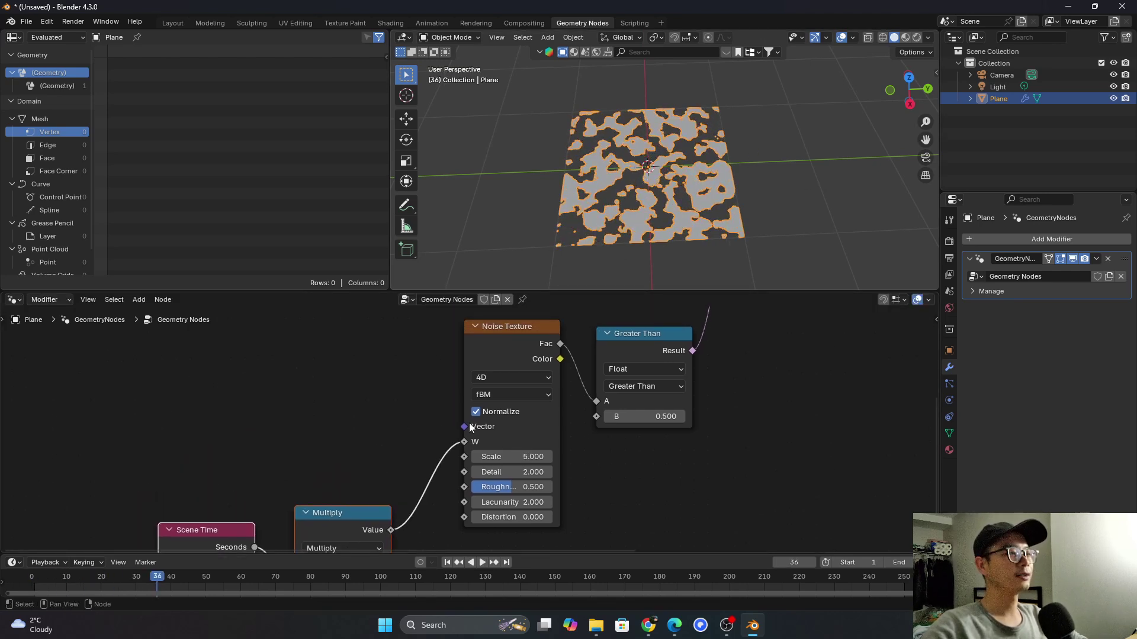
pyautogui.moveTo(465, 427); pyautogui.dragTo(361, 381)
pyautogui.write('pos')
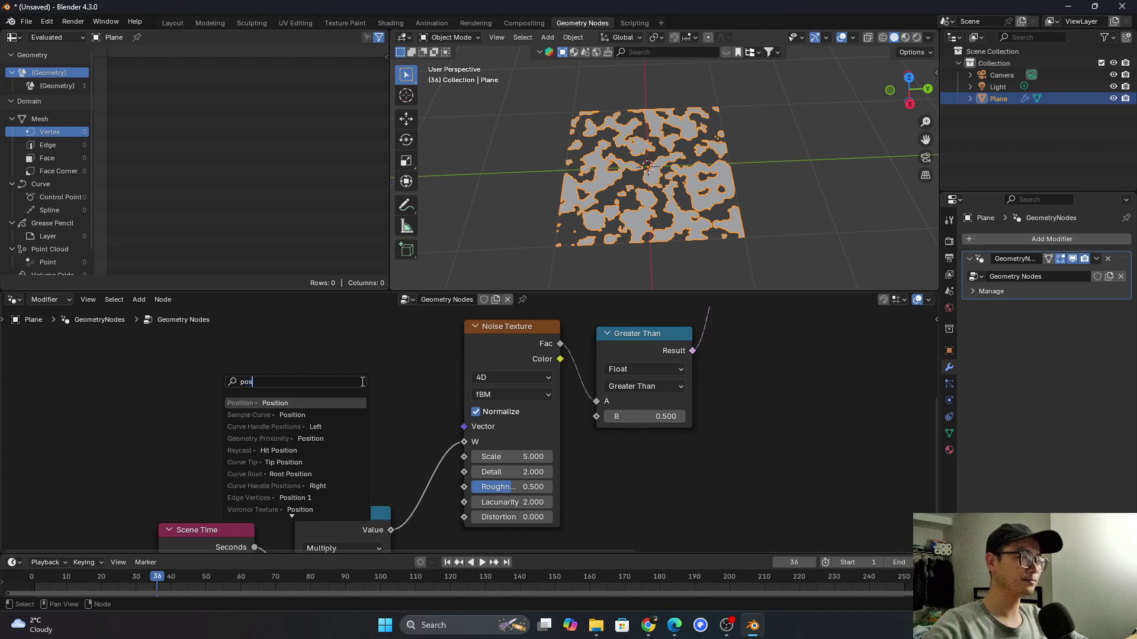
pyautogui.press('Return')
pyautogui.click(206, 379)
# Insert a Separate XYZ node on the link between Position and the Noise Texture's Vector input
pyautogui.hotkey('shift', 'a')
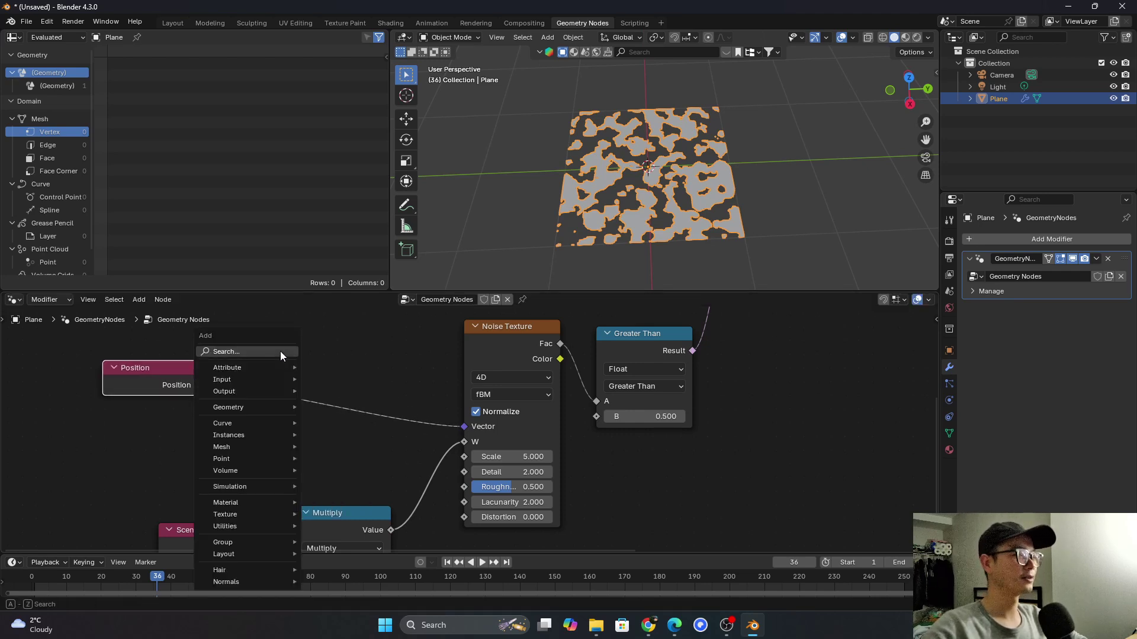
pyautogui.write('spe')
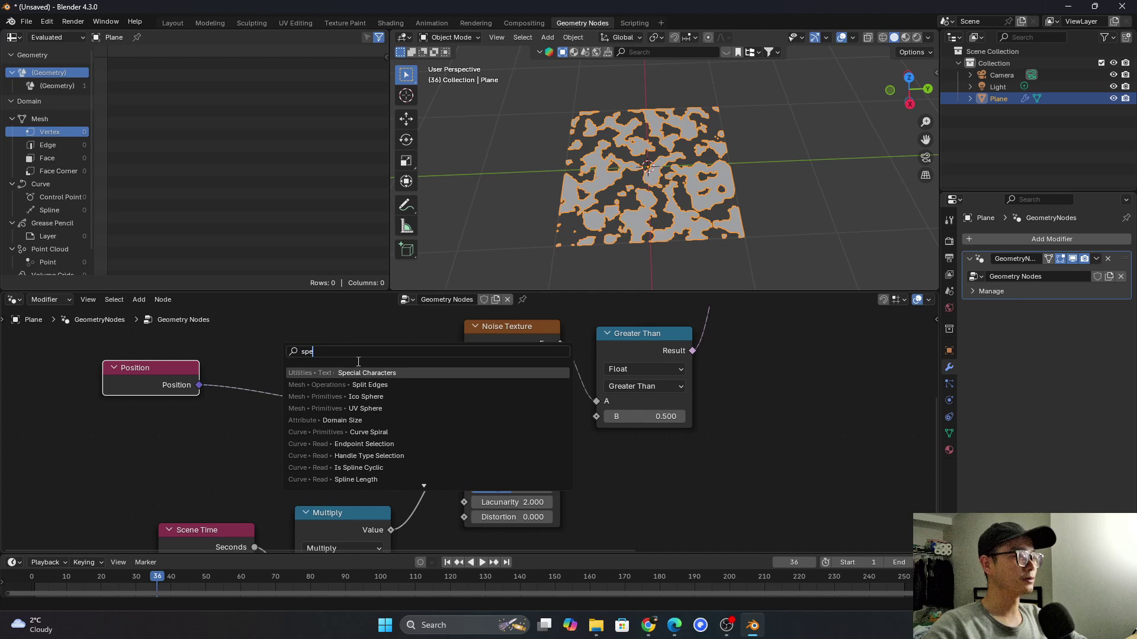
pyautogui.press('BackSpace')
pyautogui.write('e')
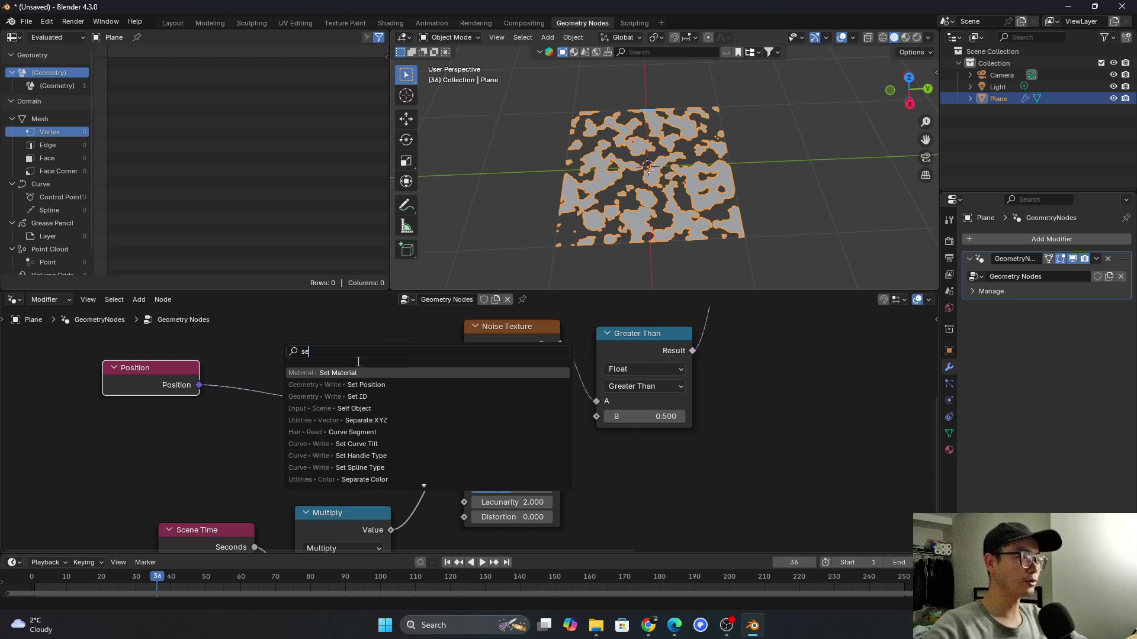
pyautogui.write('a')
pyautogui.press('BackSpace')
pyautogui.write('pa')
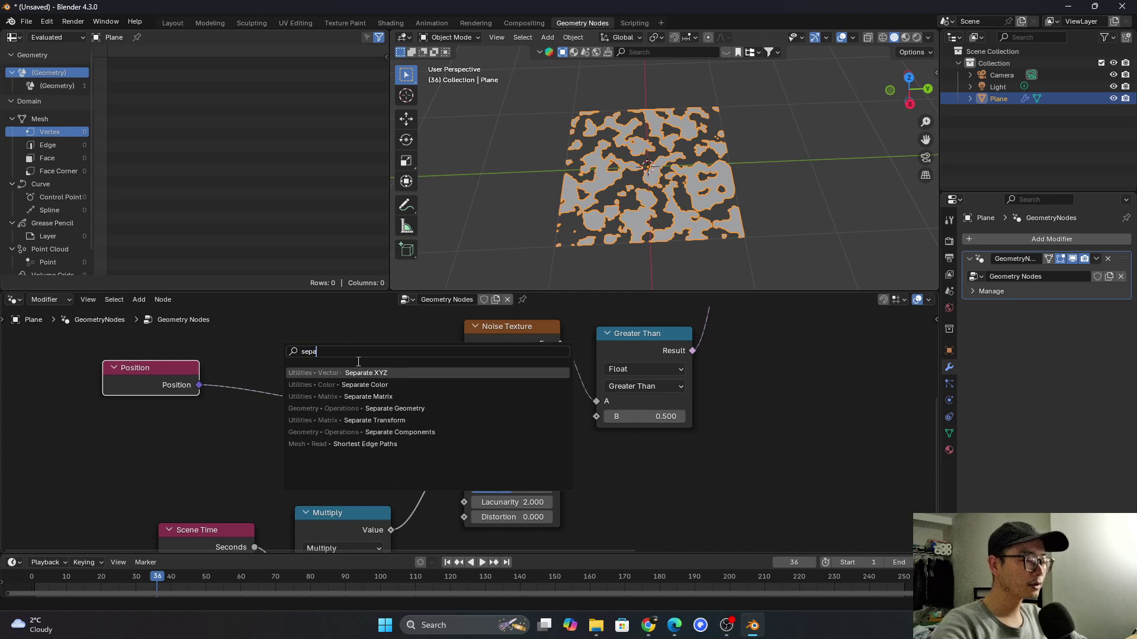
pyautogui.press('Return')
pyautogui.click(276, 339)
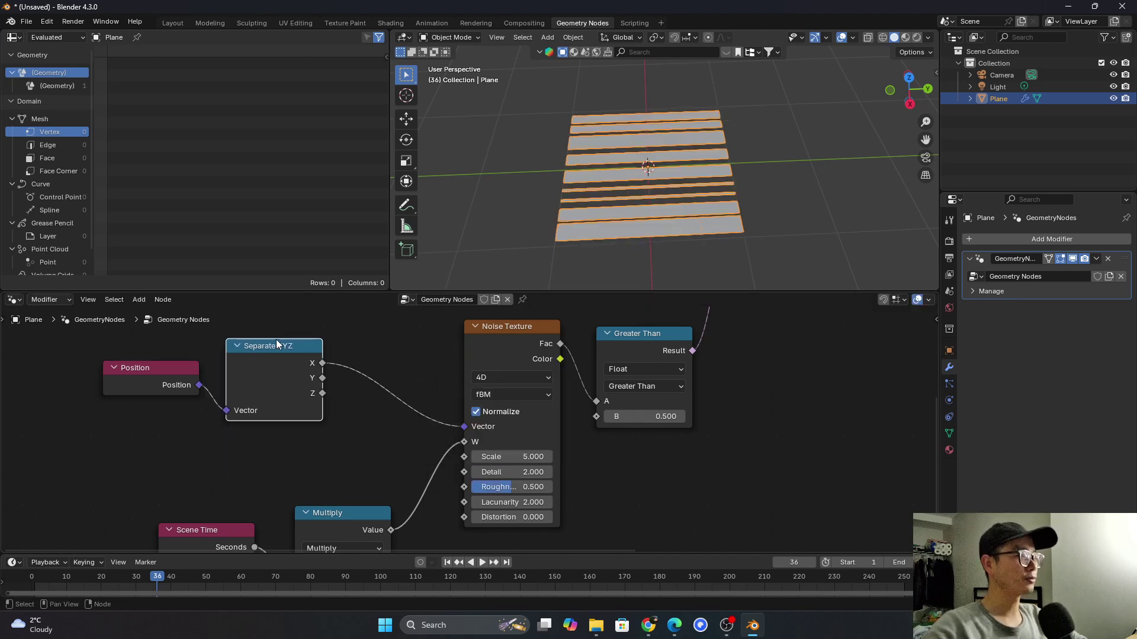
# Insert a Combine XYZ node between Separate XYZ and the Noise Texture, linking the Y output to its Y input
pyautogui.hotkey('shift', 'a')
pyautogui.write('comb')
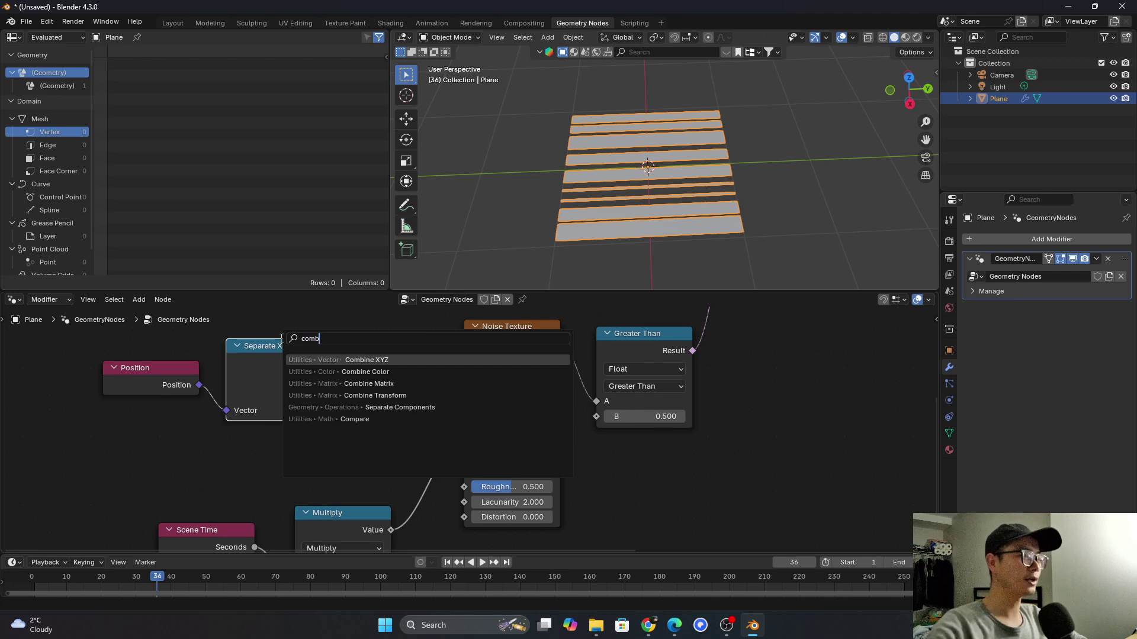
pyautogui.press('Return')
pyautogui.click(349, 341)
pyautogui.moveTo(322, 377); pyautogui.dragTo(350, 397)
# Space the nodes apart and insert a Math node set to Multiply on the X link between Separate XYZ and Combine XYZ
pyautogui.moveTo(246, 407); pyautogui.dragTo(56, 409)
pyautogui.hotkey('shift', 'a')
pyautogui.write('math')
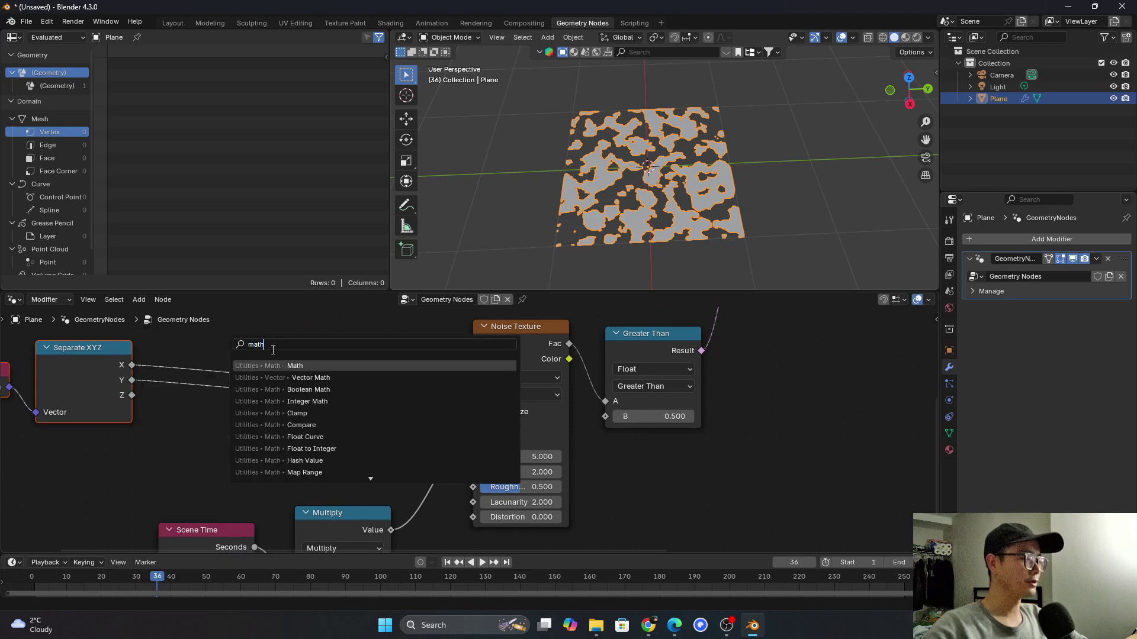
pyautogui.press('Return')
pyautogui.click(176, 325)
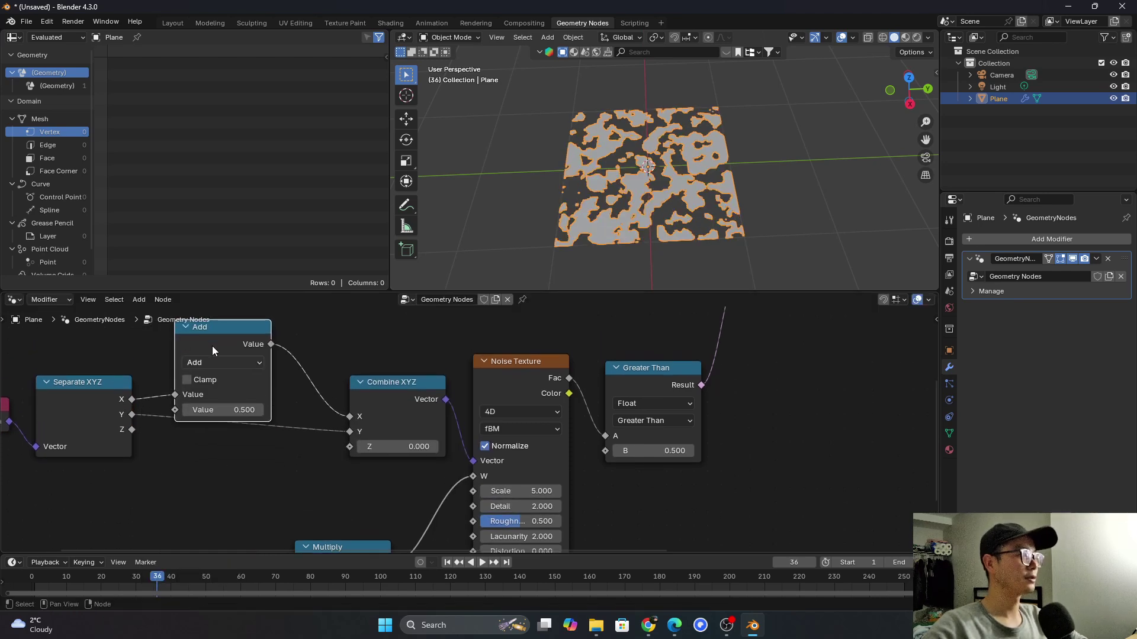
pyautogui.click(229, 362)
pyautogui.click(233, 424)
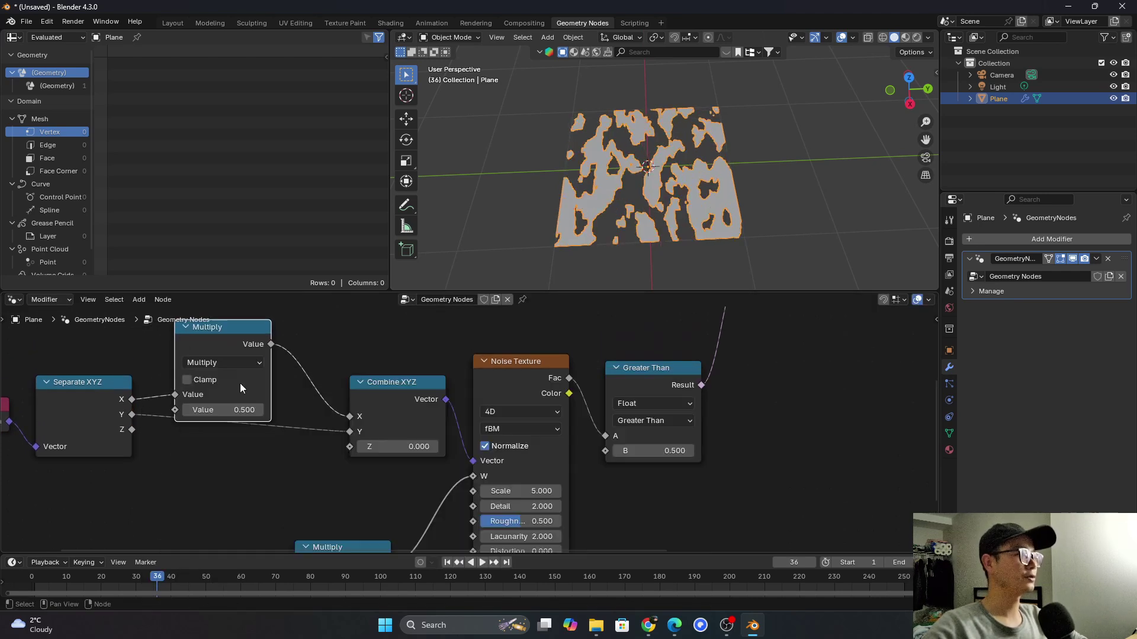
pyautogui.moveTo(240, 382); pyautogui.dragTo(374, 402, button='middle')
pyautogui.moveTo(375, 401); pyautogui.dragTo(431, 379)
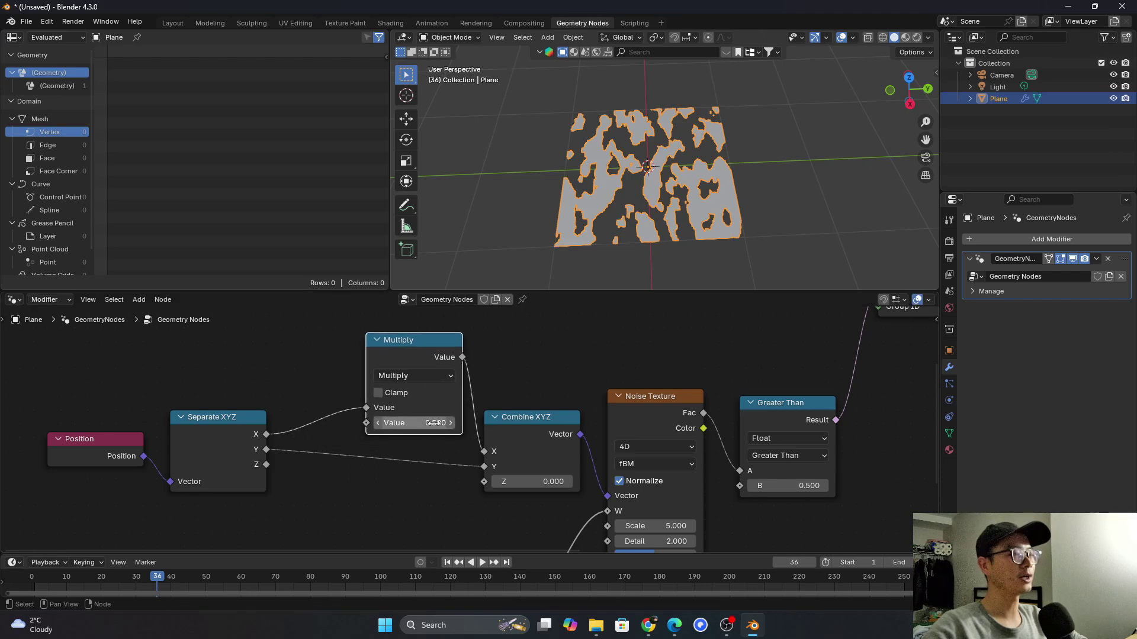
# Try a value of 0.1 in the X Multiply node, view the stretched pattern, and undo the change
pyautogui.click(436, 423)
pyautogui.write('.1')
pyautogui.press('Return')
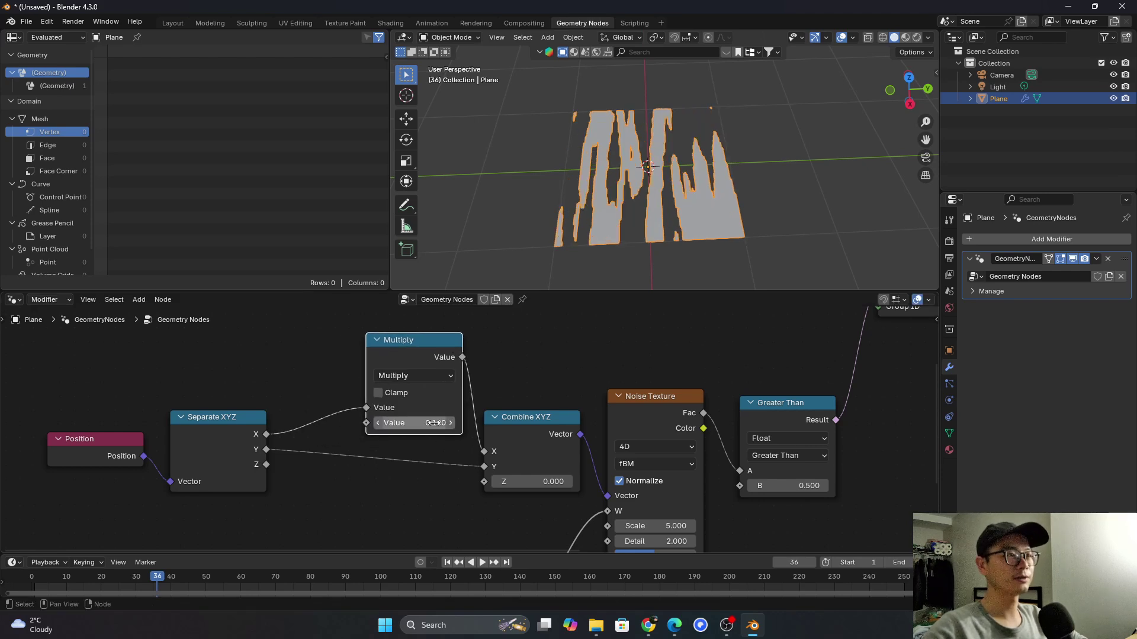
pyautogui.moveTo(655, 186); pyautogui.dragTo(642, 156, button='middle')
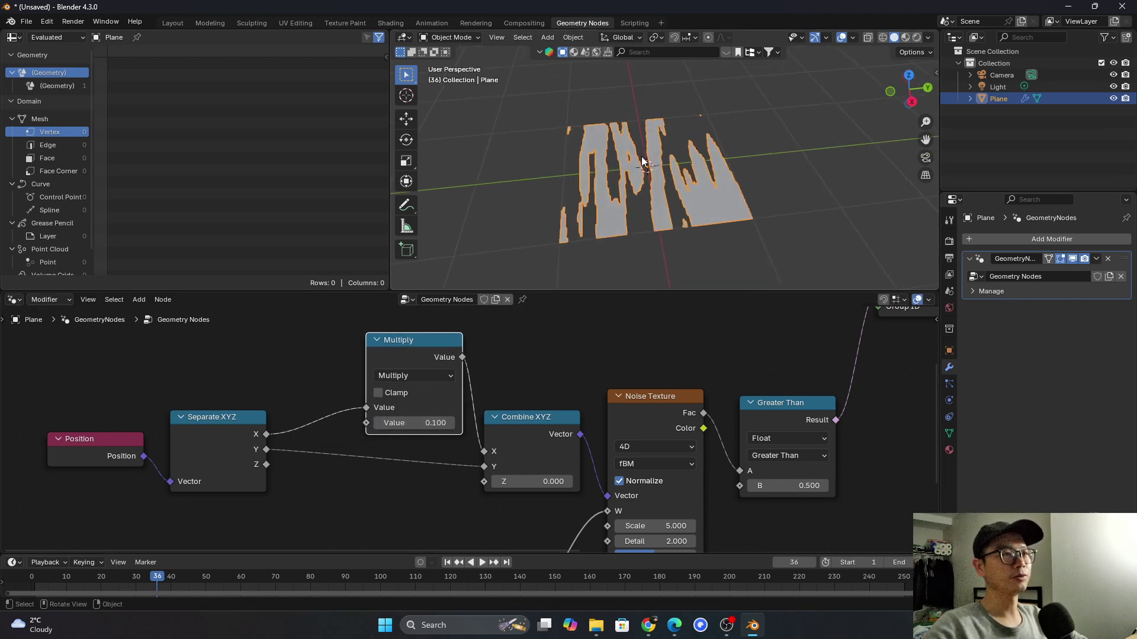
pyautogui.hotkey('ctrl', 'z')
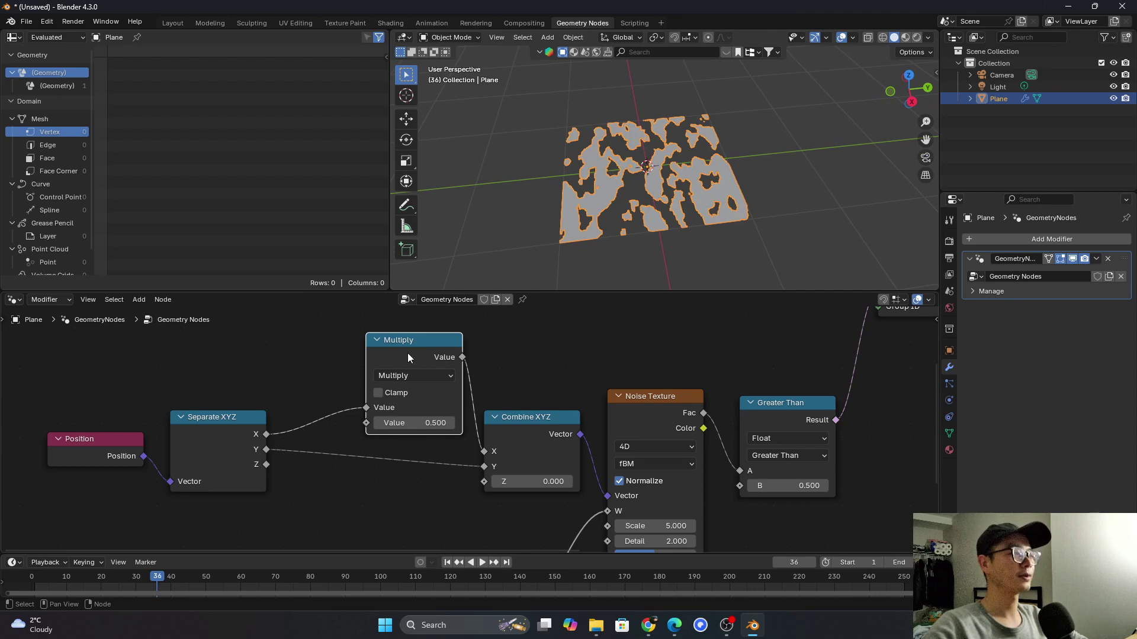
# Duplicate the X Multiply node onto the link before it, change the copy to Add, and set its value to 15.5
pyautogui.hotkey('shift', 'd')
pyautogui.click(240, 364)
pyautogui.click(343, 375)
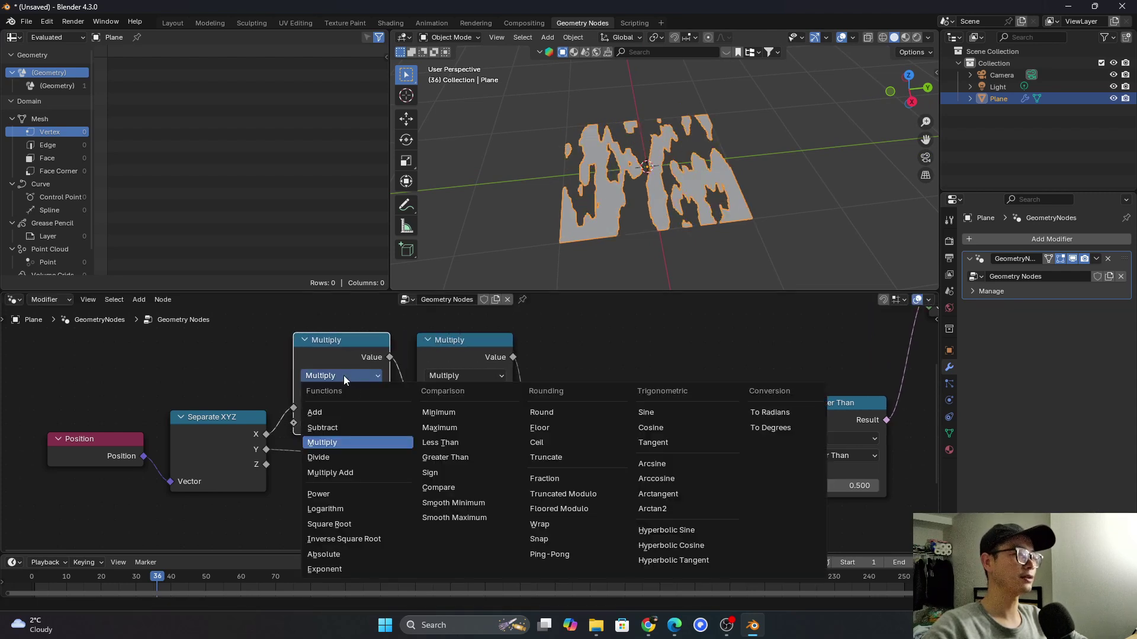
pyautogui.click(349, 412)
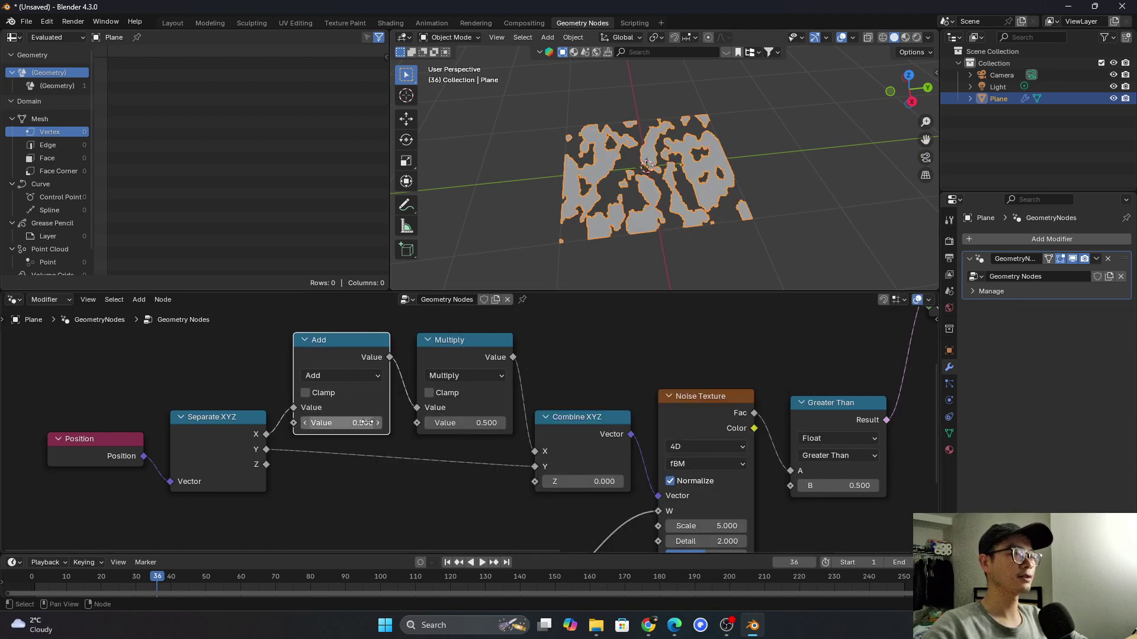
pyautogui.moveTo(368, 423); pyautogui.dragTo(383, 423)
pyautogui.moveTo(462, 423); pyautogui.dragTo(378, 422)
# Examine the node chain from Position through the Noise Texture to Greater Than
pyautogui.scroll(-2, 470, 429)
pyautogui.moveTo(540, 423); pyautogui.dragTo(416, 411, button='middle')
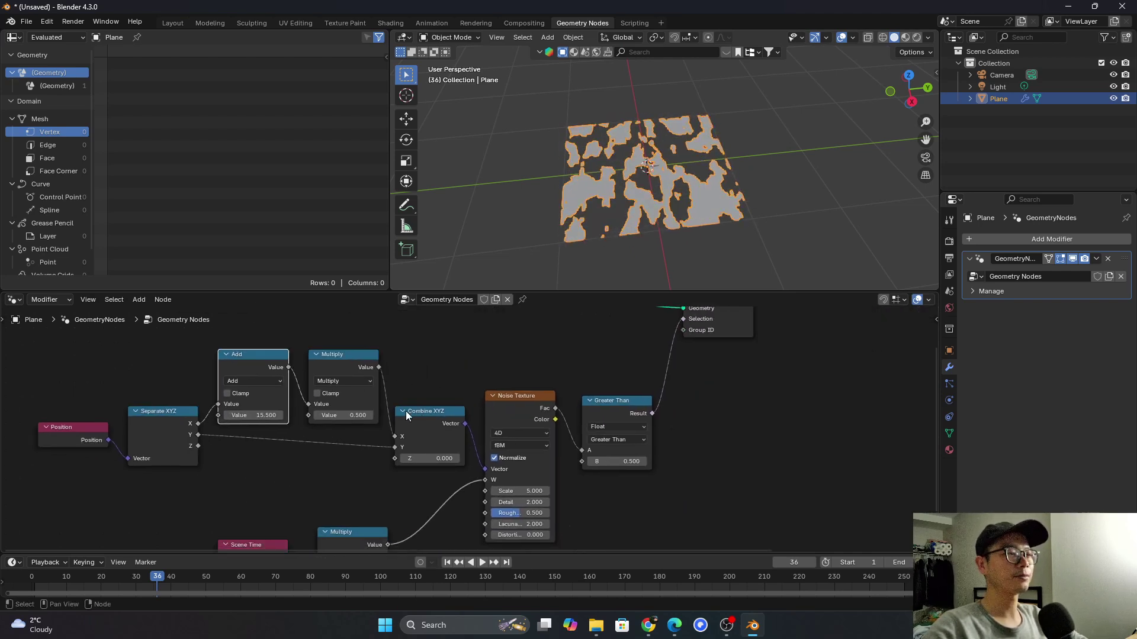
pyautogui.scroll(1, 358, 415)
pyautogui.moveTo(348, 426); pyautogui.dragTo(404, 424, button='middle')
pyautogui.moveTo(117, 375); pyautogui.dragTo(177, 437)
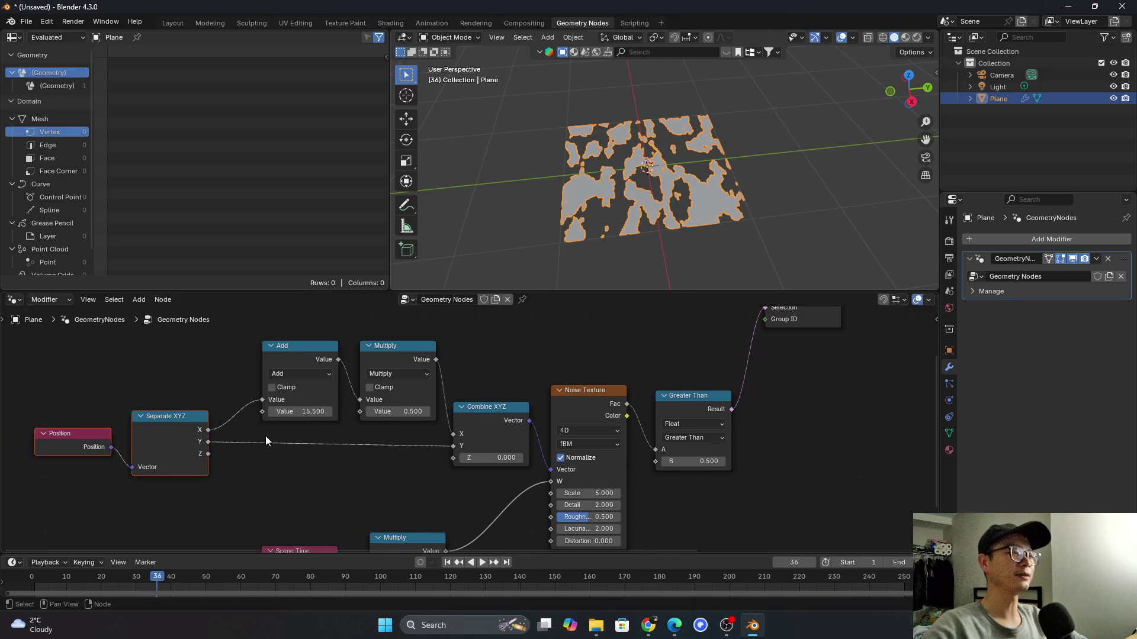
pyautogui.scroll(1, 469, 428)
pyautogui.scroll(-5, 514, 431)
pyautogui.moveTo(642, 431); pyautogui.dragTo(454, 416, button='middle')
pyautogui.scroll(-2, 461, 450)
pyautogui.scroll(4, 502, 439)
pyautogui.scroll(1, 424, 438)
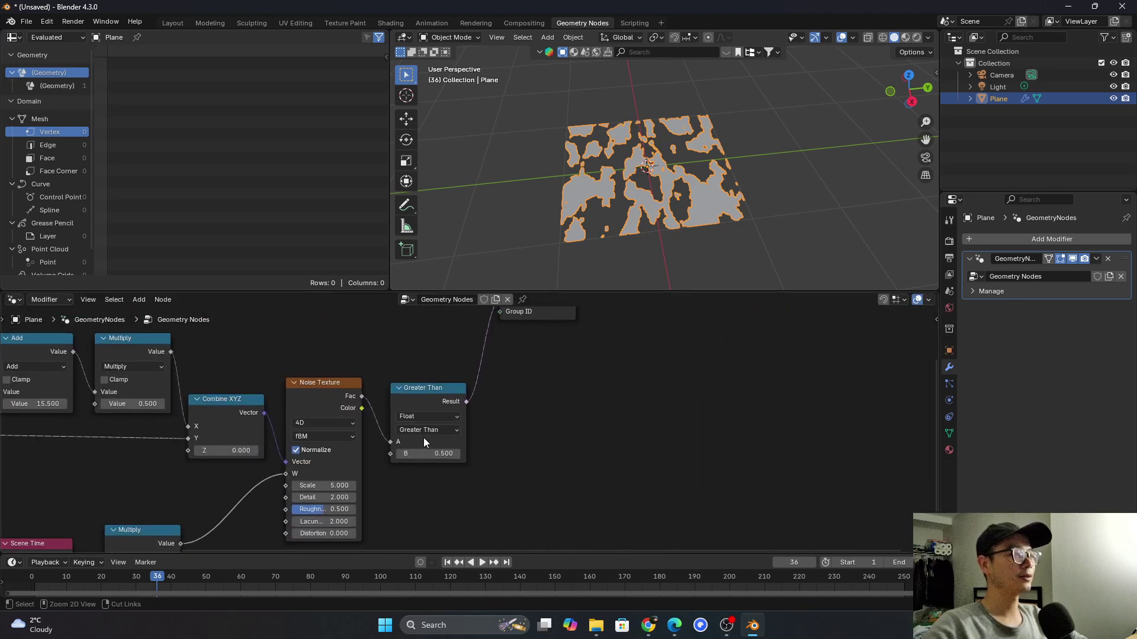
# Save the project as EN in the 狂野符文 folder
pyautogui.hotkey('ctrl', 's')
pyautogui.click(448, 453)
pyautogui.write('EN')
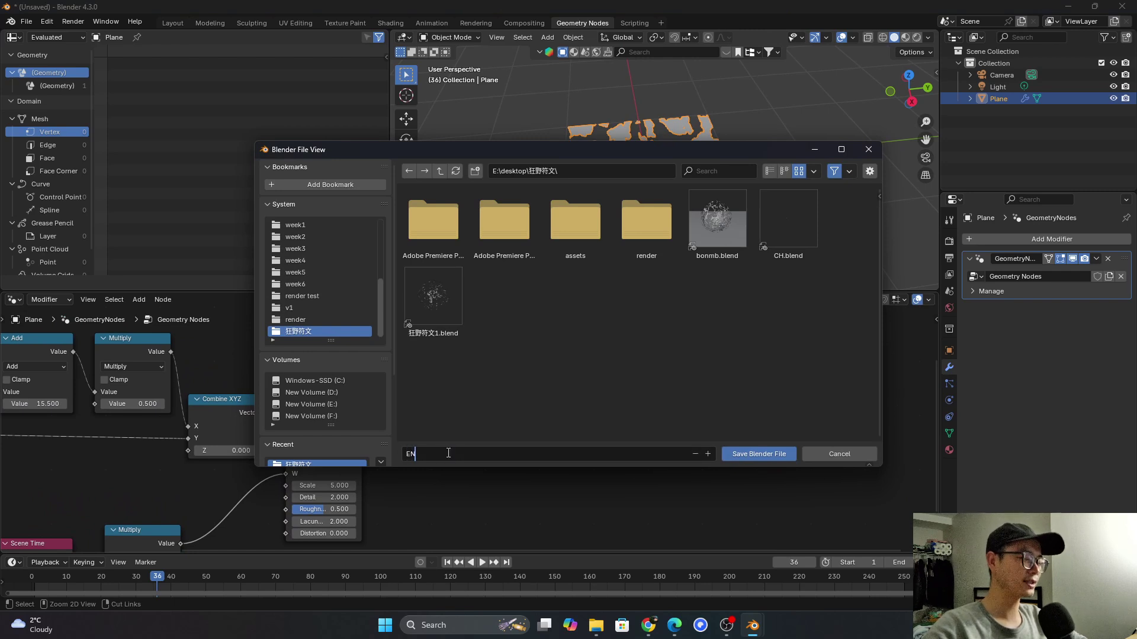
pyautogui.press('Return')
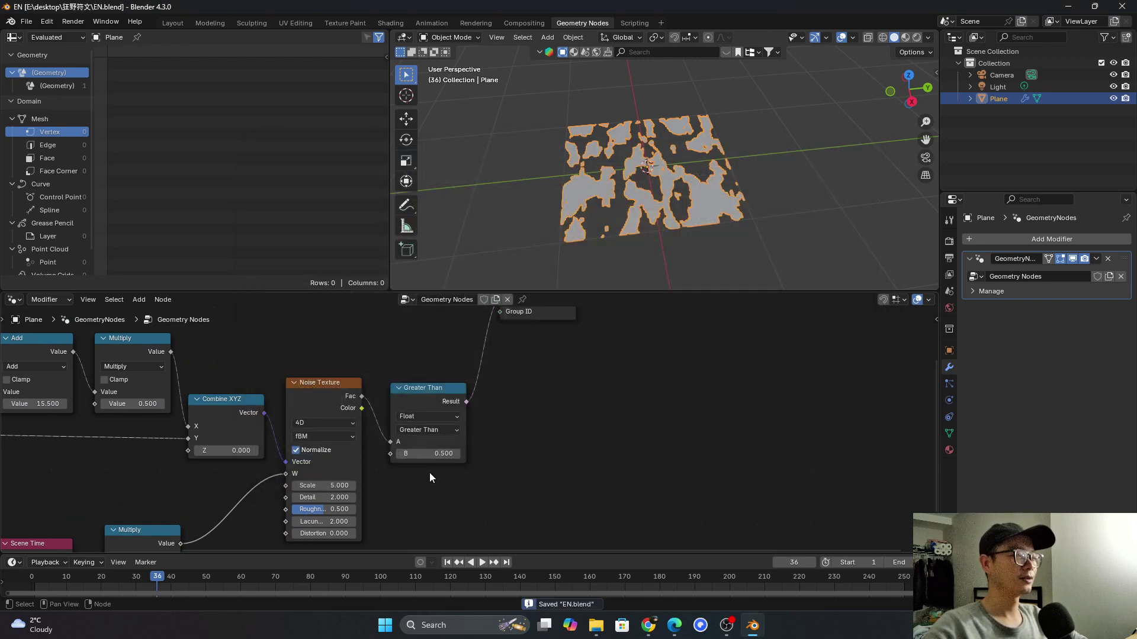
pyautogui.scroll(2, 427, 474)
pyautogui.scroll(1, 502, 447)
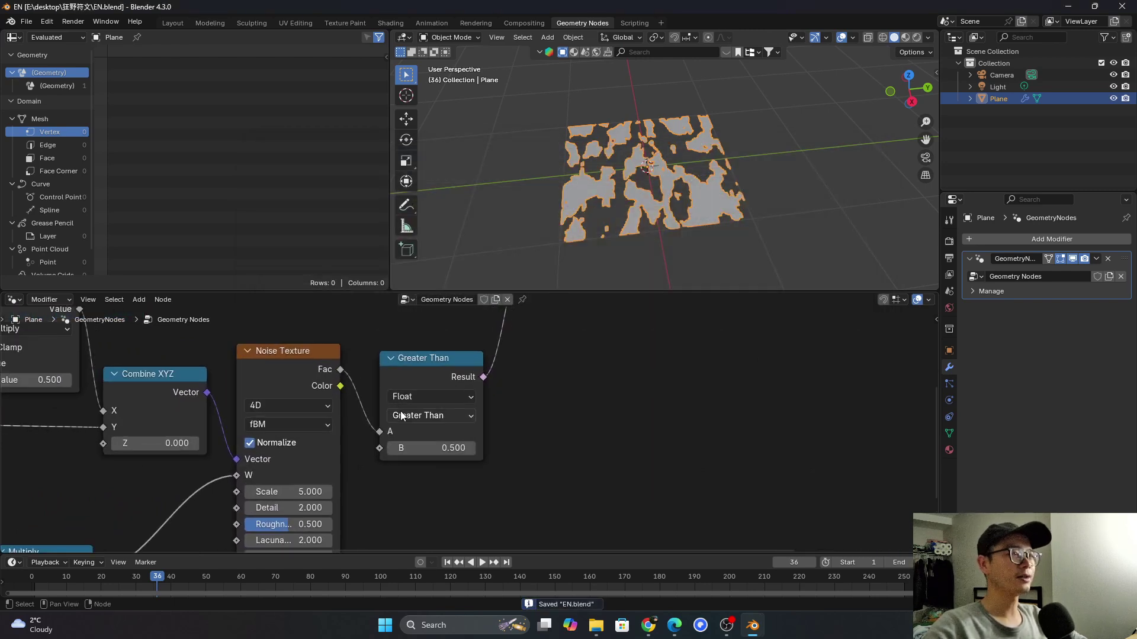
# Set the Noise Texture node's Scale to 20
pyautogui.moveTo(666, 130); pyautogui.dragTo(634, 153, button='middle')
pyautogui.scroll(1, 275, 475)
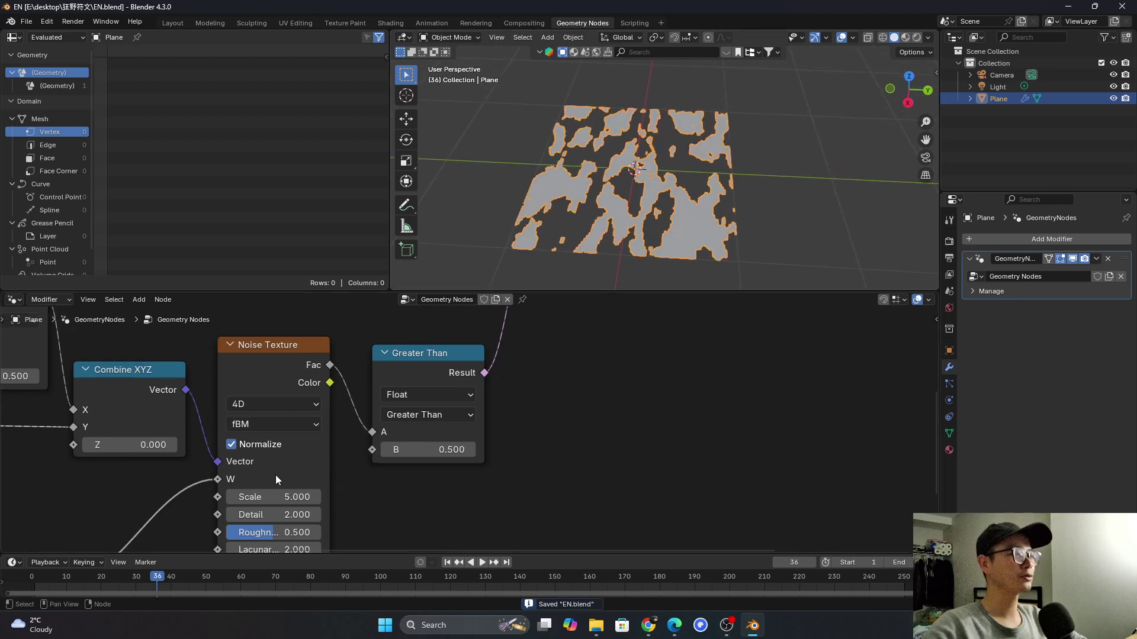
pyautogui.doubleClick(279, 499)
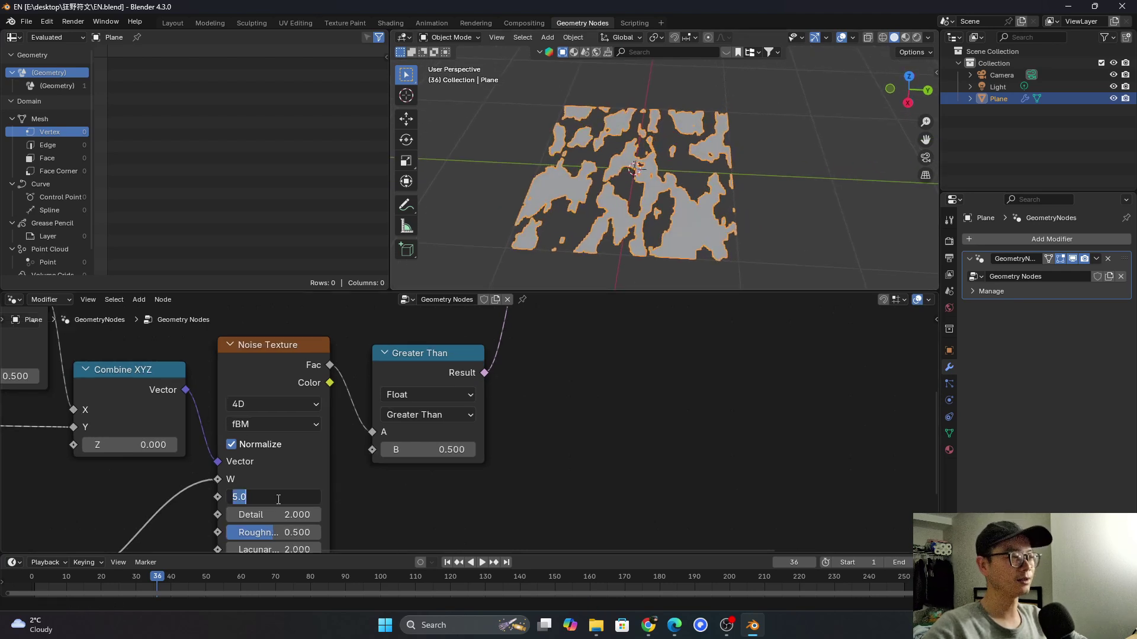
pyautogui.write('20')
pyautogui.press('Return')
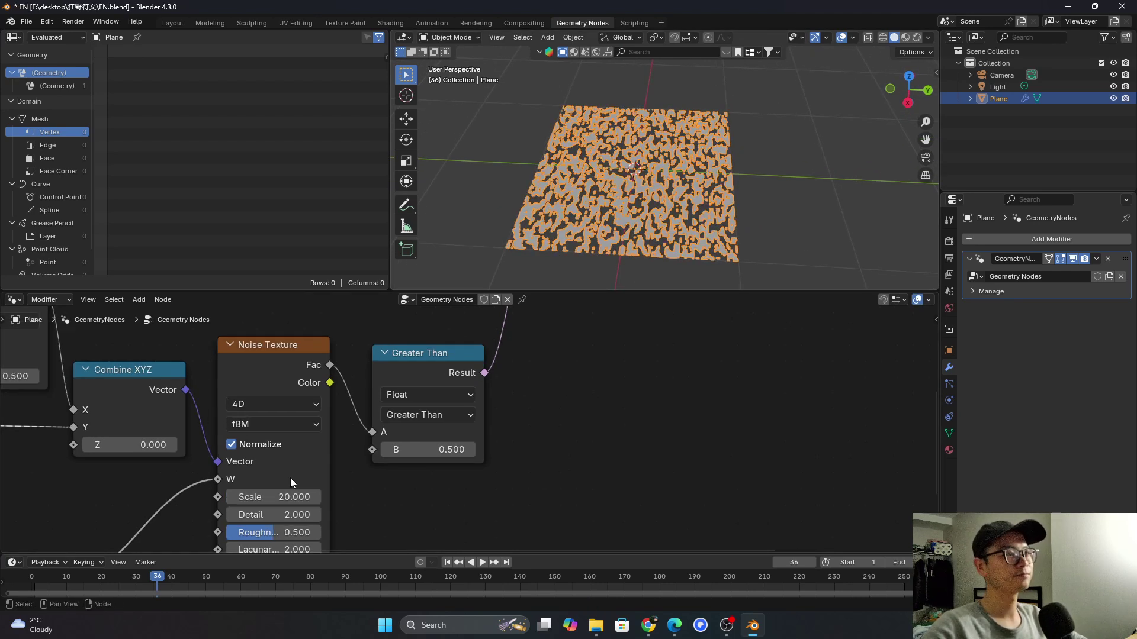
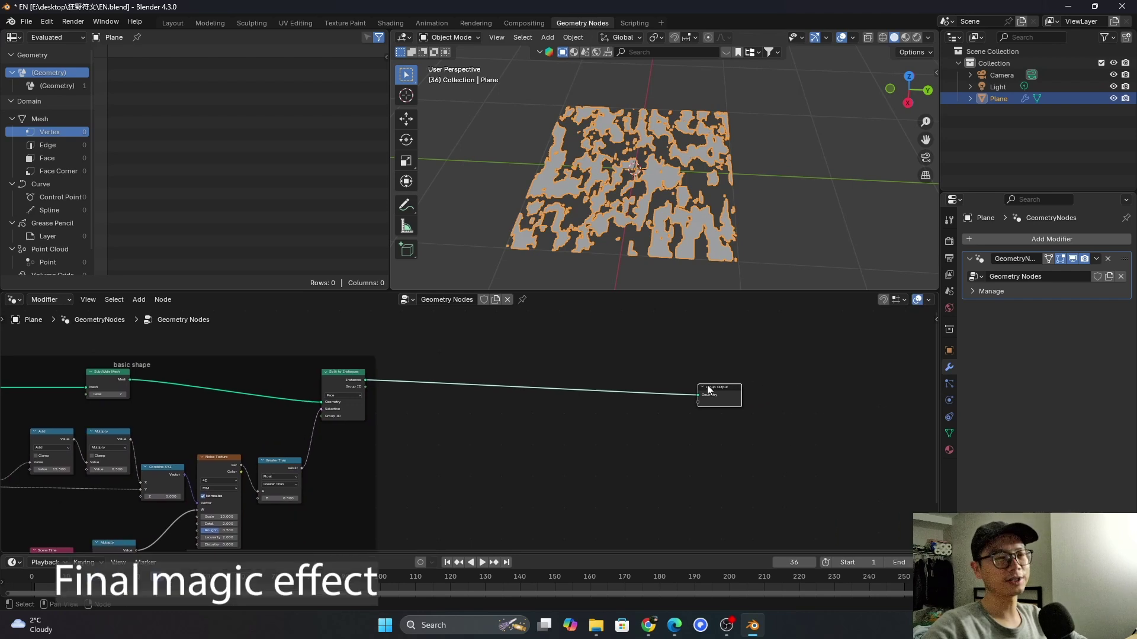
# Add a Set Position node on the link between Split to Instances and Group Output
pyautogui.scroll(1, 626, 369)
pyautogui.moveTo(625, 368); pyautogui.dragTo(632, 367, button='middle')
pyautogui.hotkey('shift', 'a')
pyautogui.write('se')
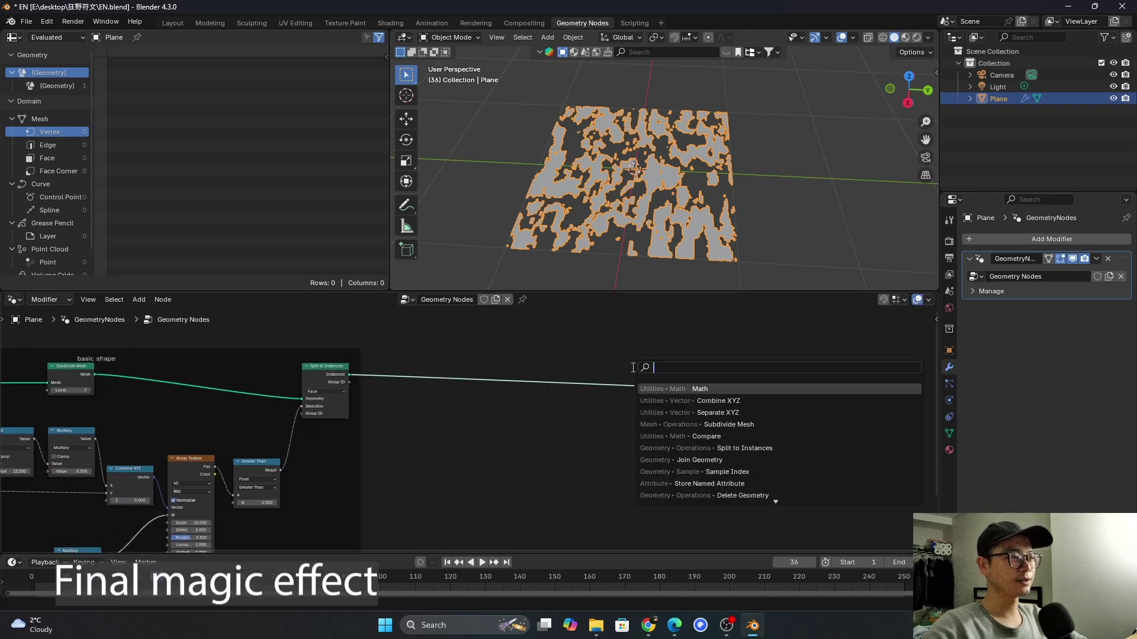
pyautogui.write('tp')
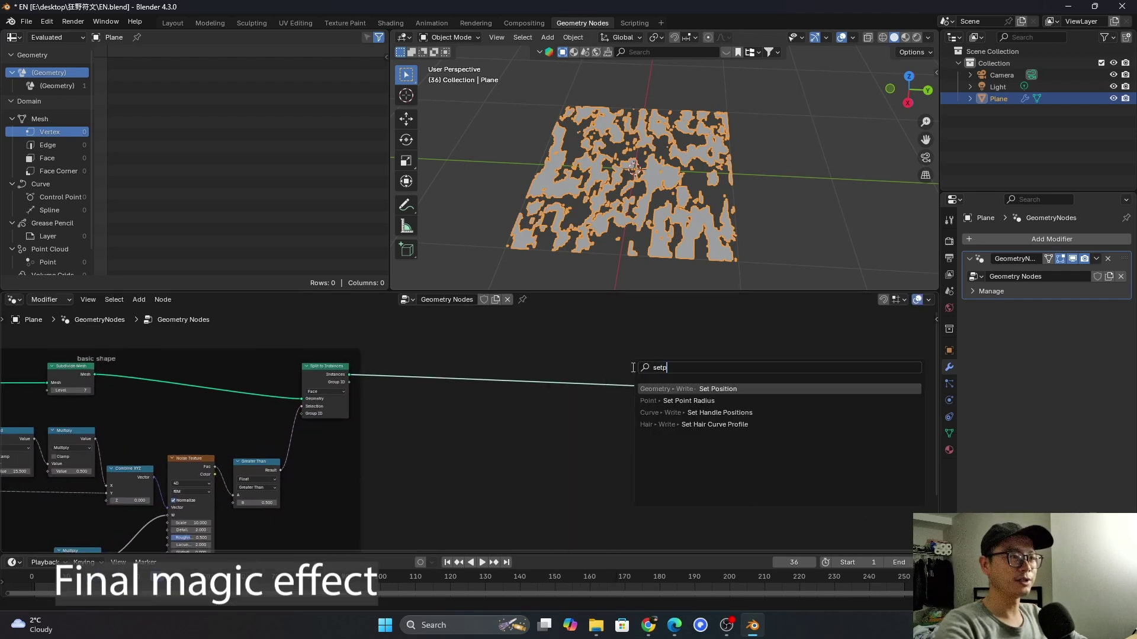
pyautogui.press('Return')
pyautogui.click(630, 367)
pyautogui.moveTo(650, 370); pyautogui.dragTo(626, 368)
# Add a Position node below Set Position, leaving room for another node between them
pyautogui.hotkey('shift', 'a')
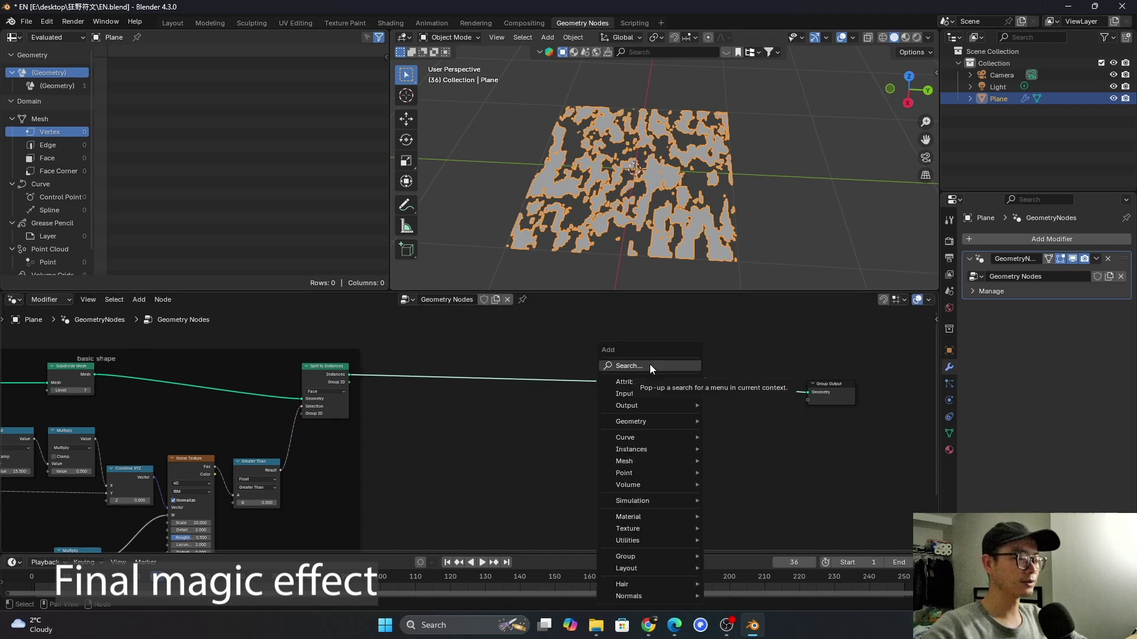
pyautogui.write('pos')
pyautogui.press('Return')
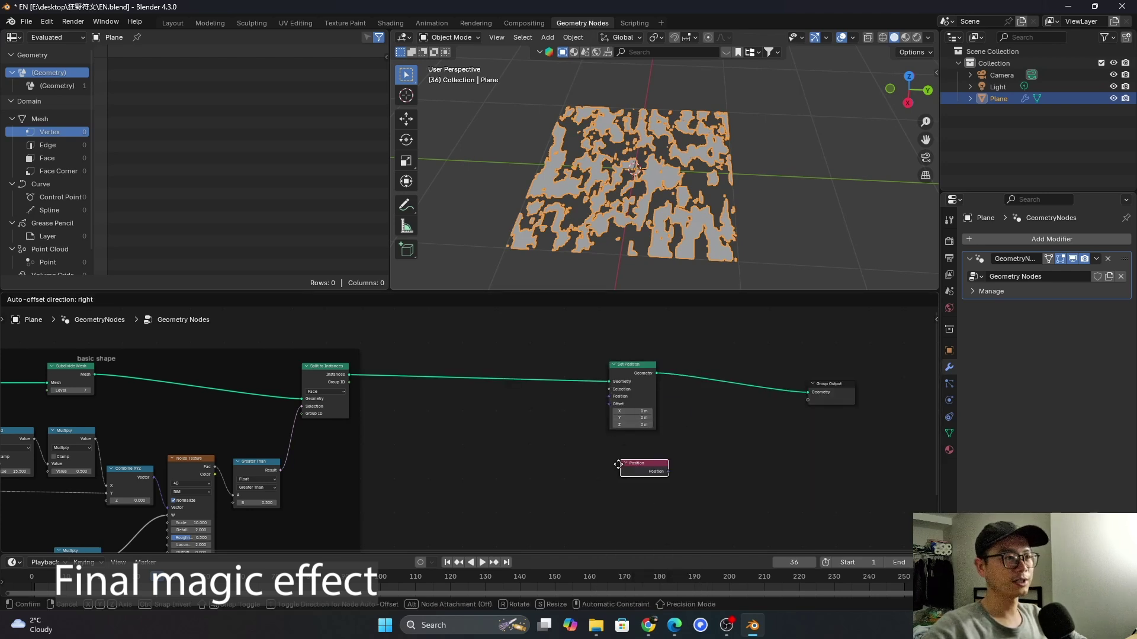
pyautogui.click(613, 474)
pyautogui.scroll(4, 614, 474)
pyautogui.moveTo(740, 498); pyautogui.dragTo(656, 474, button='middle')
pyautogui.moveTo(624, 476); pyautogui.dragTo(627, 511)
# Add a Blur Attribute node between Set Position and Position and set its data type to Vector
pyautogui.hotkey('shift', 'a')
pyautogui.write('blur')
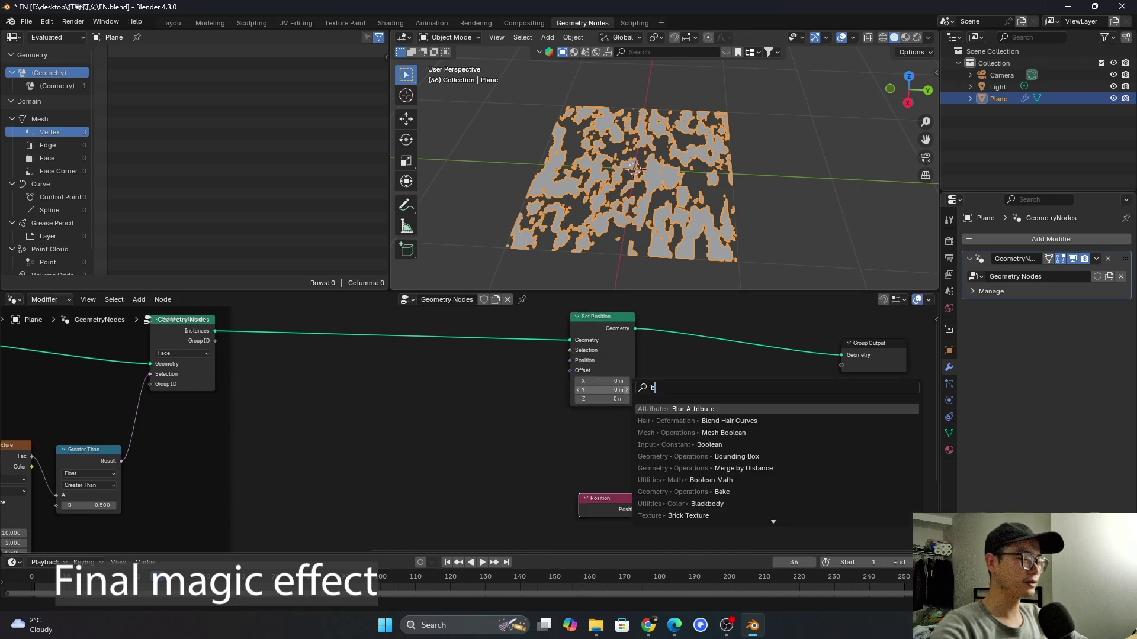
pyautogui.press('Return')
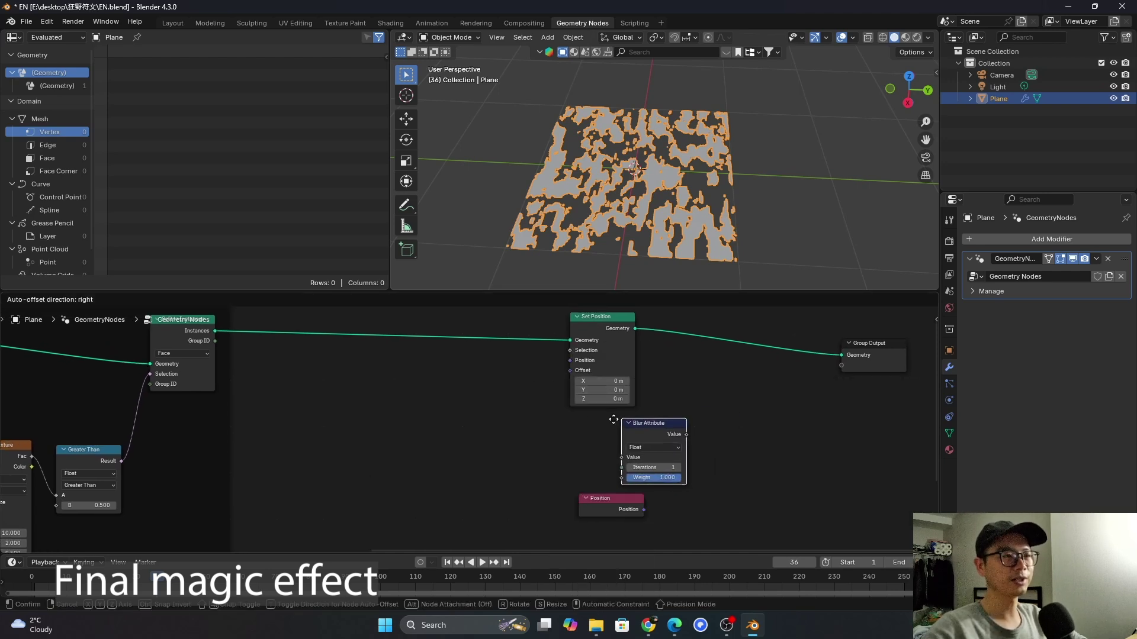
pyautogui.click(577, 416)
pyautogui.click(596, 440)
pyautogui.click(605, 482)
# Connect Position to the Blur Attribute's Value input and the blurred Value to Set Position's Position input
pyautogui.scroll(1, 637, 497)
pyautogui.moveTo(673, 524); pyautogui.dragTo(681, 506)
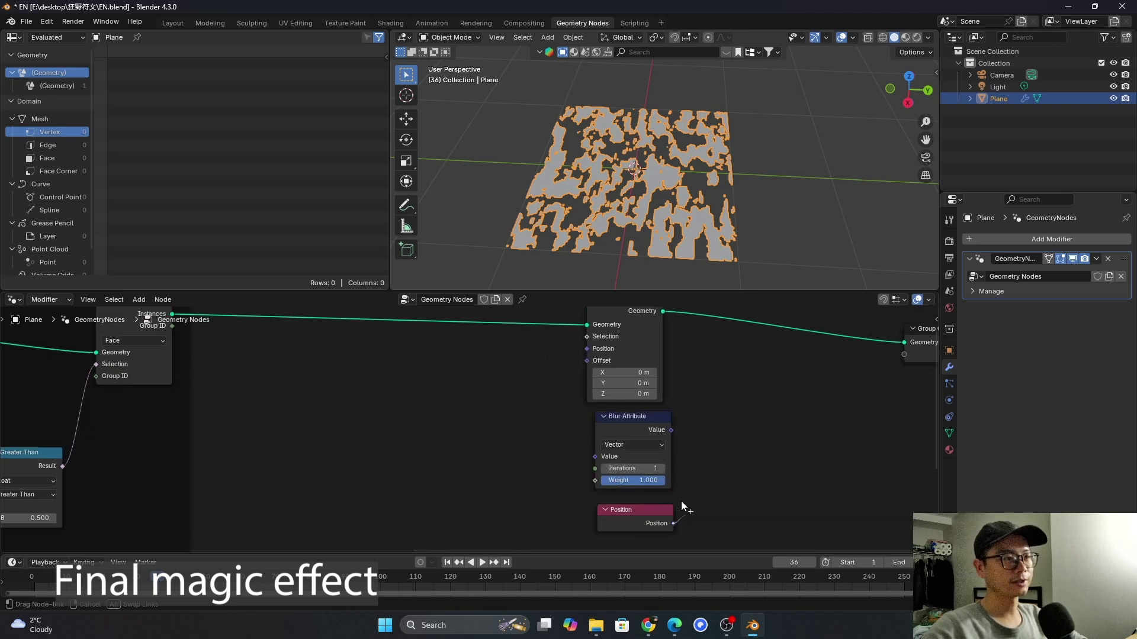
pyautogui.moveTo(593, 451); pyautogui.dragTo(595, 456)
pyautogui.moveTo(672, 430); pyautogui.dragTo(587, 349)
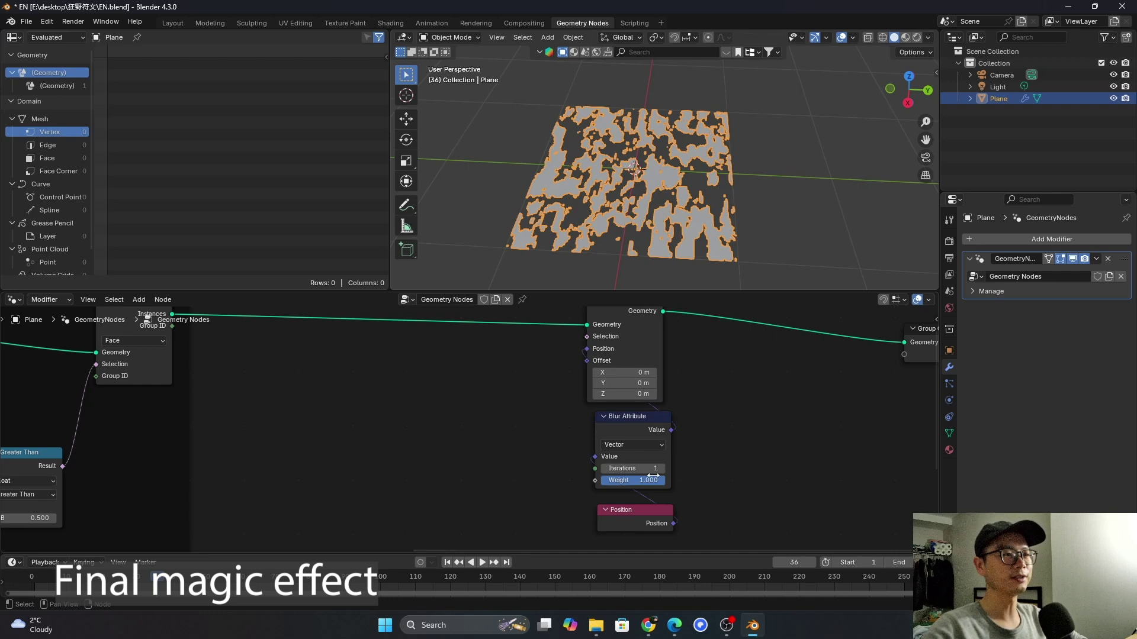
# Raise the Blur Attribute's Iterations to 431 and save the project
pyautogui.moveTo(644, 471); pyautogui.dragTo(636, 469)
pyautogui.scroll(-2, 725, 336)
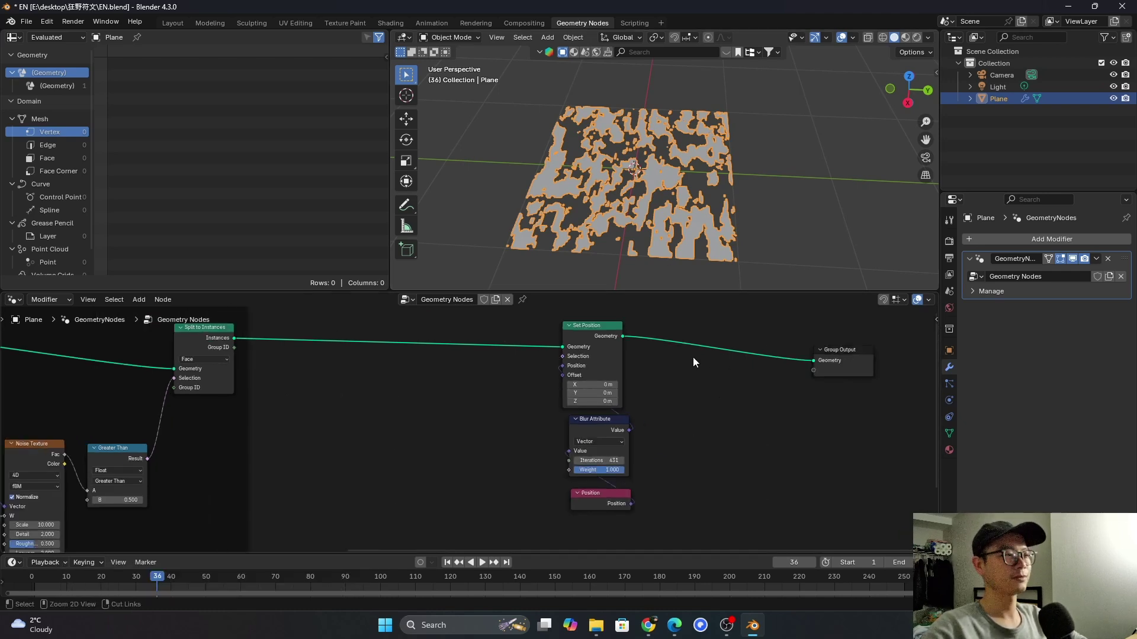
pyautogui.hotkey('ctrl', 's')
# Inspect the evaluated geometry's Instances domain in the spreadsheet
pyautogui.keyDown('ctrl'); pyautogui.scroll(4, 710, 367); pyautogui.keyUp('ctrl')
pyautogui.moveTo(798, 514); pyautogui.dragTo(742, 430)
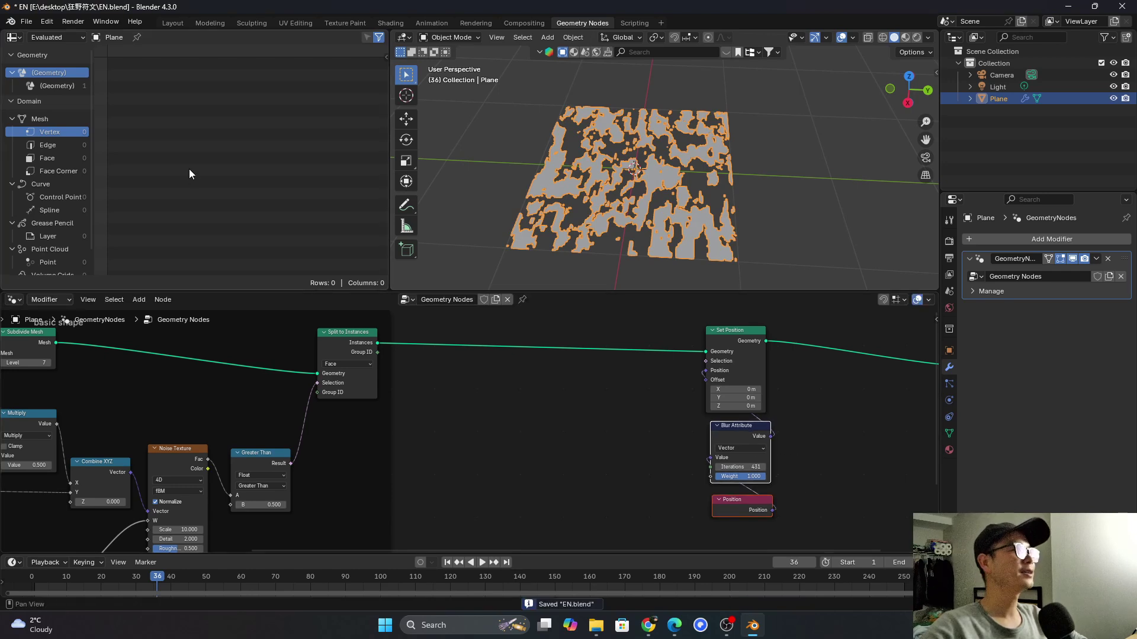
pyautogui.click(51, 87)
pyautogui.click(52, 71)
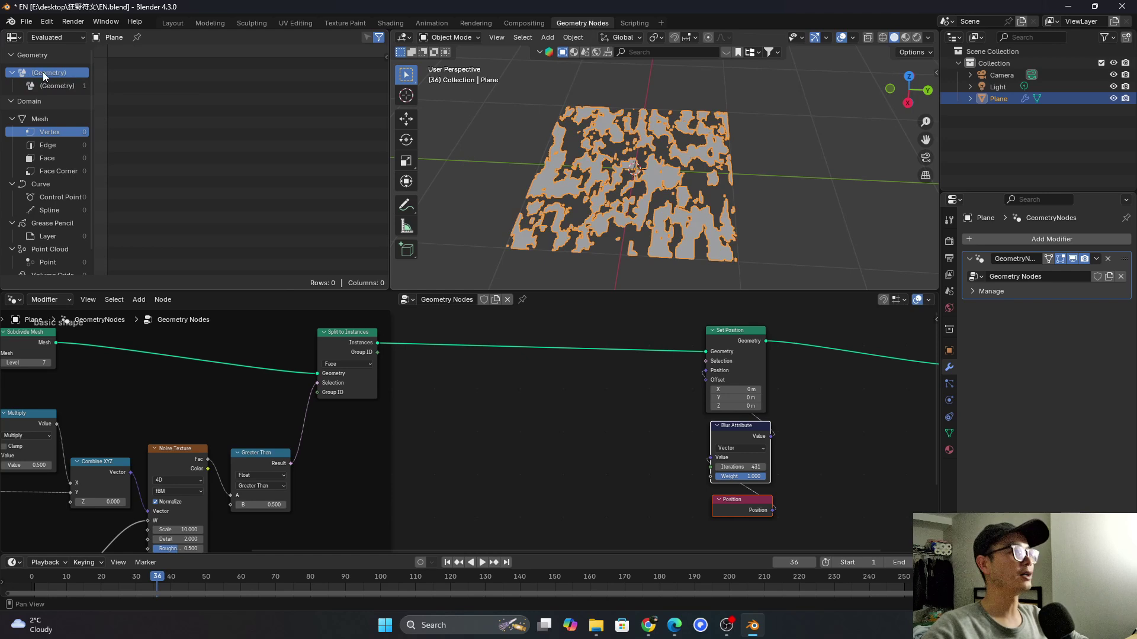
pyautogui.scroll(-2, 57, 225)
pyautogui.click(57, 264)
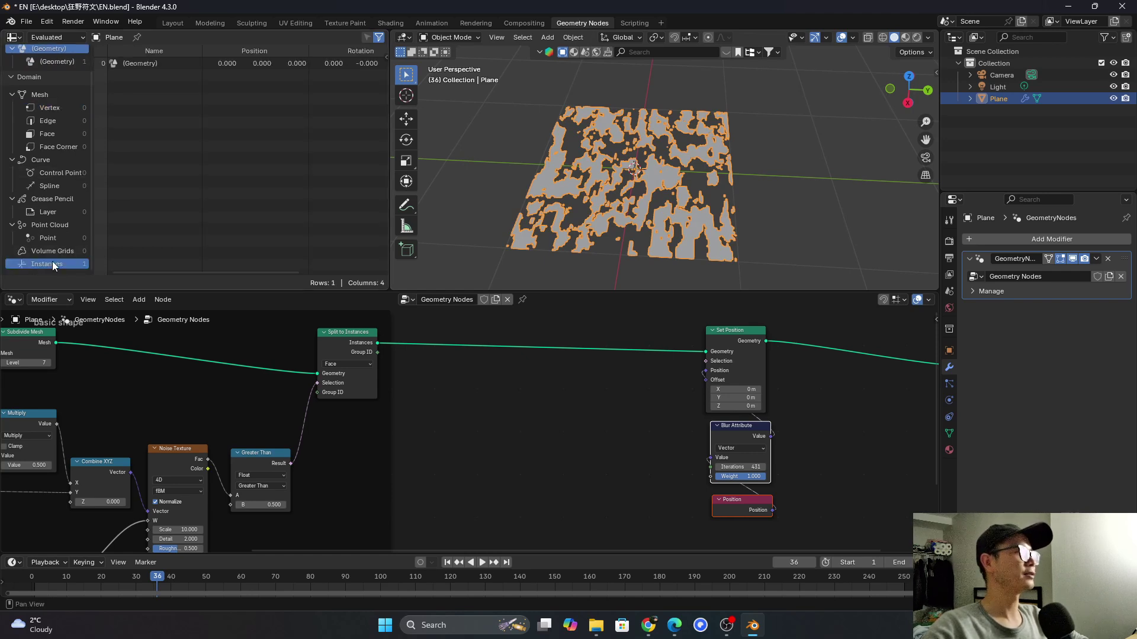
pyautogui.scroll(2, 60, 259)
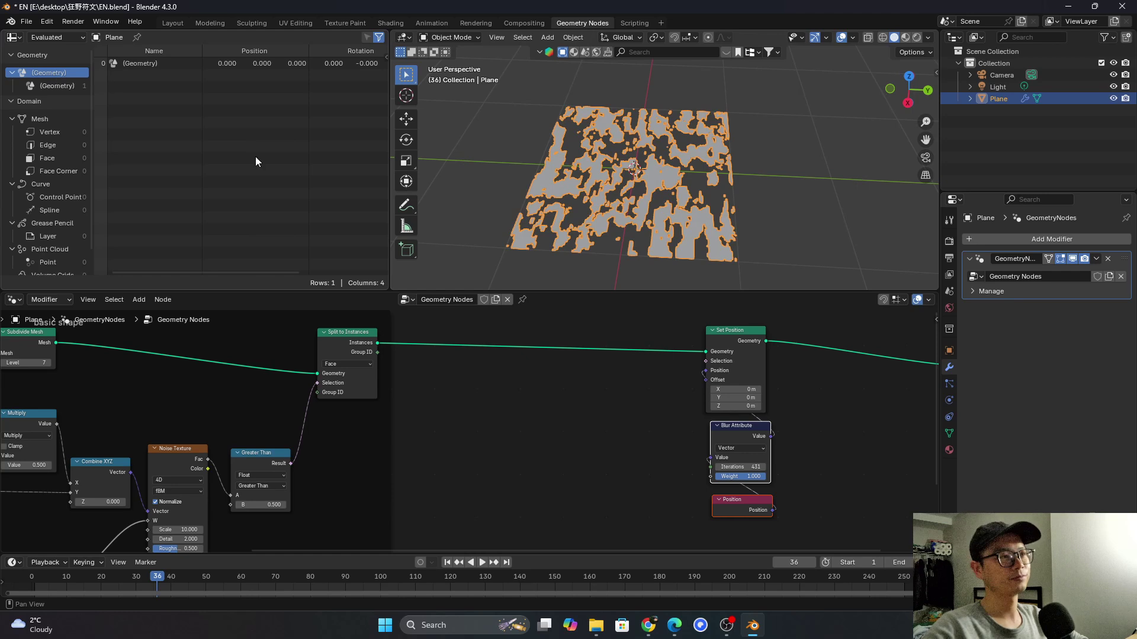
# Move the Set Position, Blur Attribute and Position nodes together farther from Split to Instances to make room
pyautogui.scroll(1, 589, 382)
pyautogui.press('b')
pyautogui.moveTo(828, 523); pyautogui.dragTo(752, 353)
pyautogui.press('g')
pyautogui.click(787, 351)
pyautogui.moveTo(677, 343); pyautogui.dragTo(660, 359, button='middle')
pyautogui.scroll(3, 414, 357)
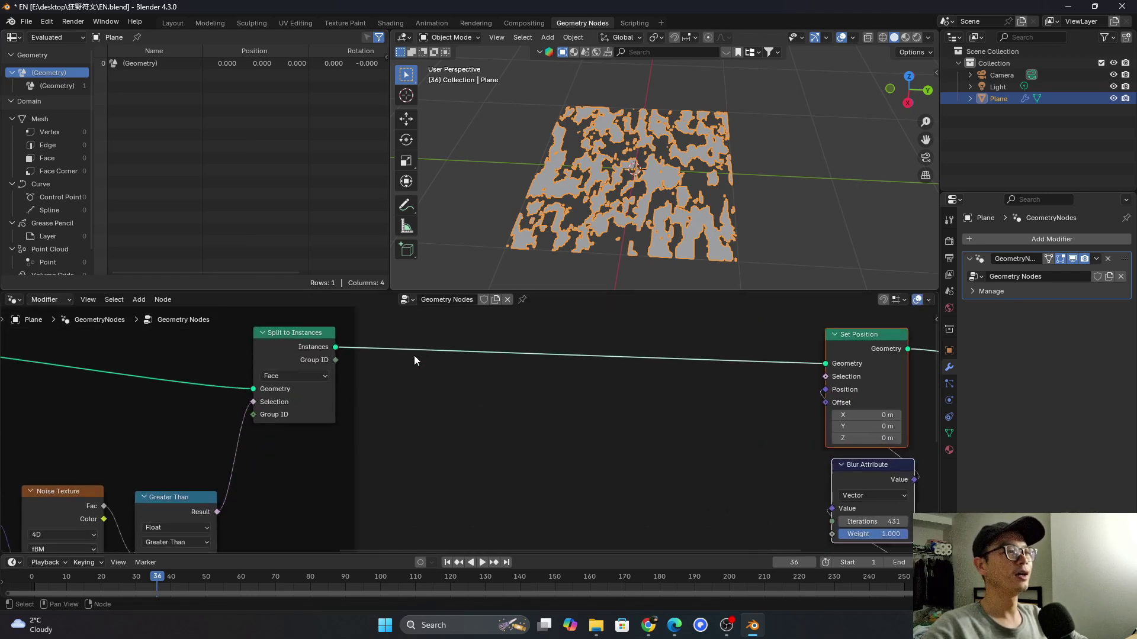
# Add a Realize Instances node and insert it on the link between Split to Instances and Set Position
pyautogui.scroll(2, 414, 360)
pyautogui.hotkey('shift', 'a')
pyautogui.click(405, 346)
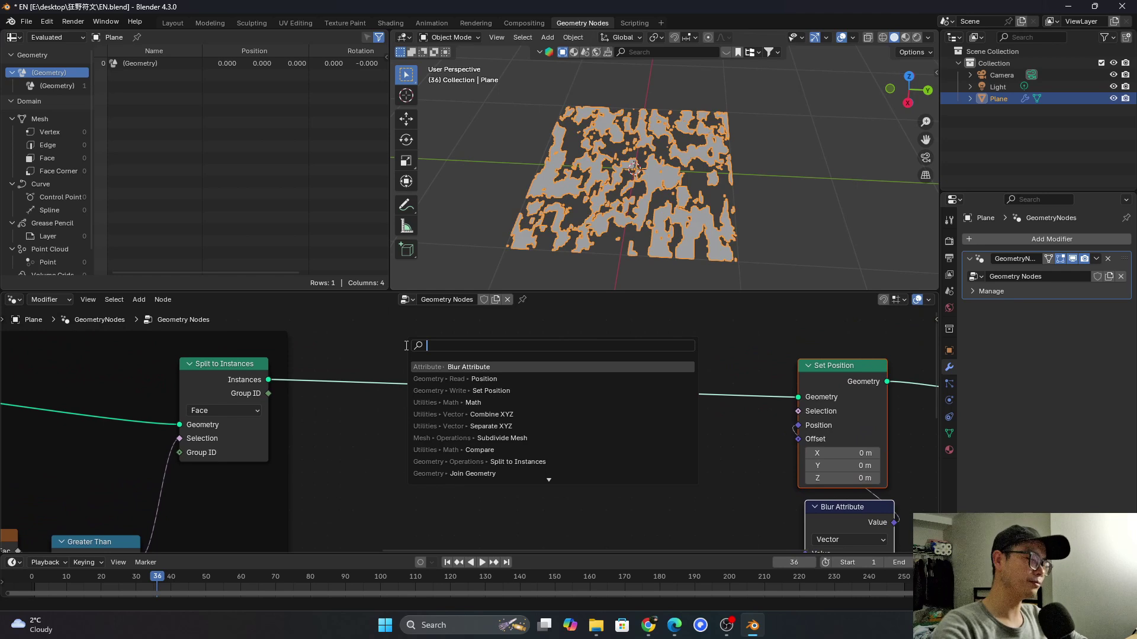
pyautogui.write('real')
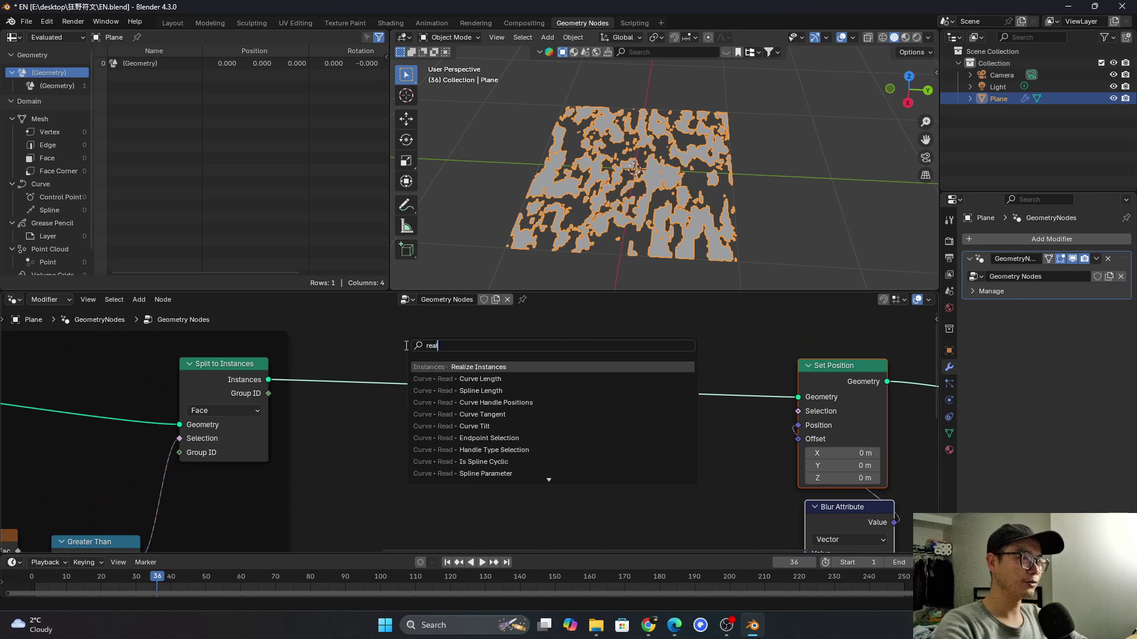
pyautogui.click(462, 367)
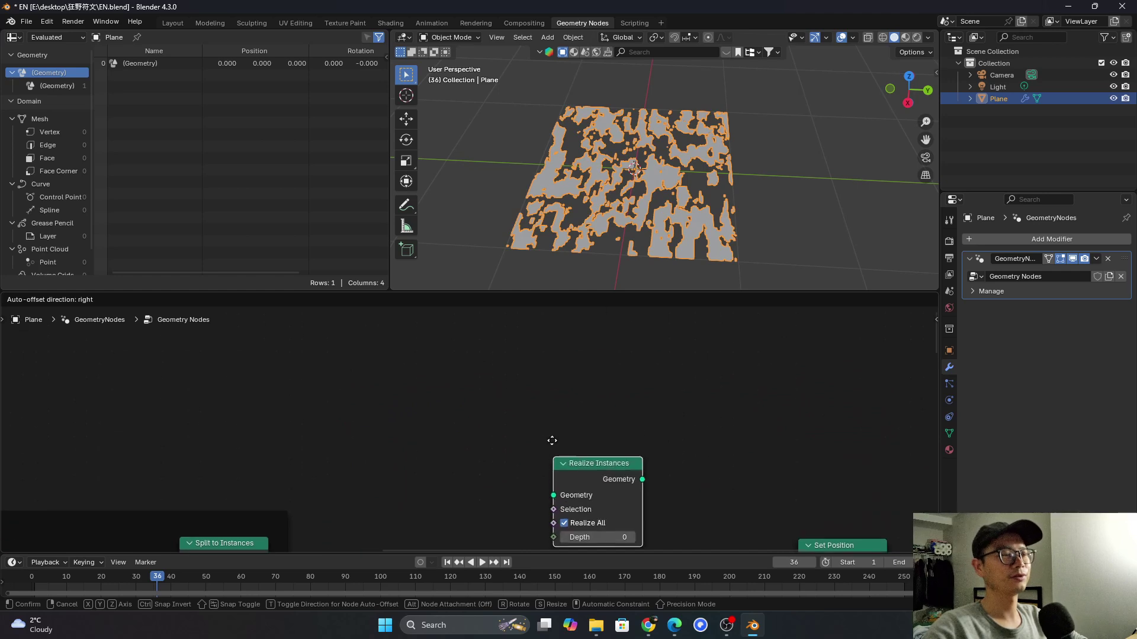
pyautogui.click(513, 418)
pyautogui.scroll(-3, 508, 417)
pyautogui.moveTo(506, 404); pyautogui.dragTo(493, 303, button='middle')
pyautogui.scroll(1, 517, 342)
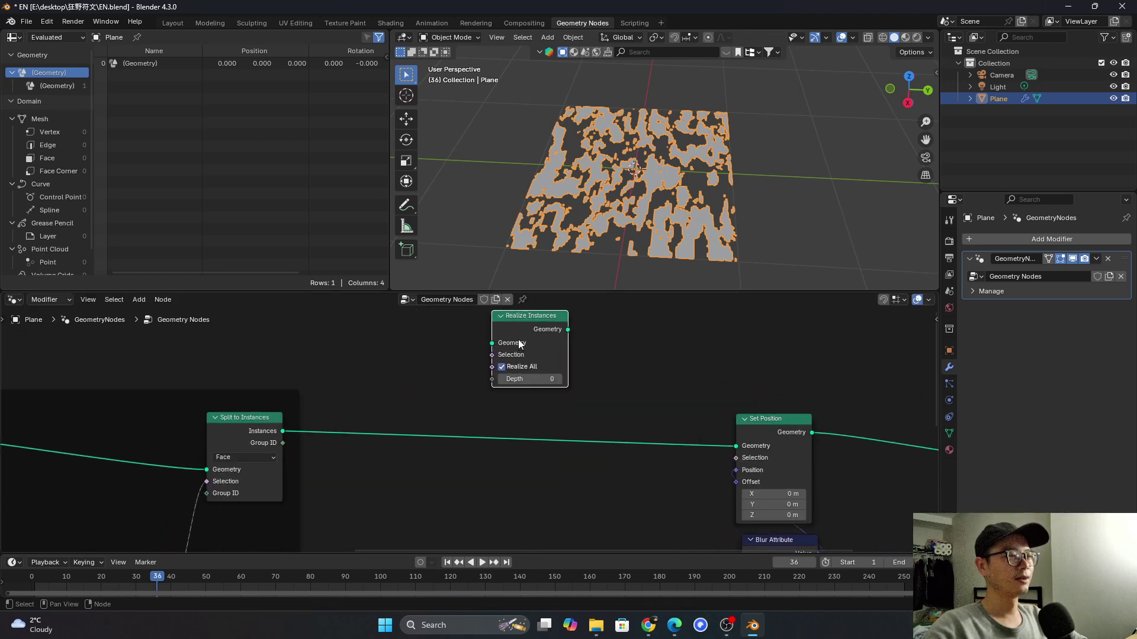
pyautogui.moveTo(517, 335); pyautogui.dragTo(510, 359)
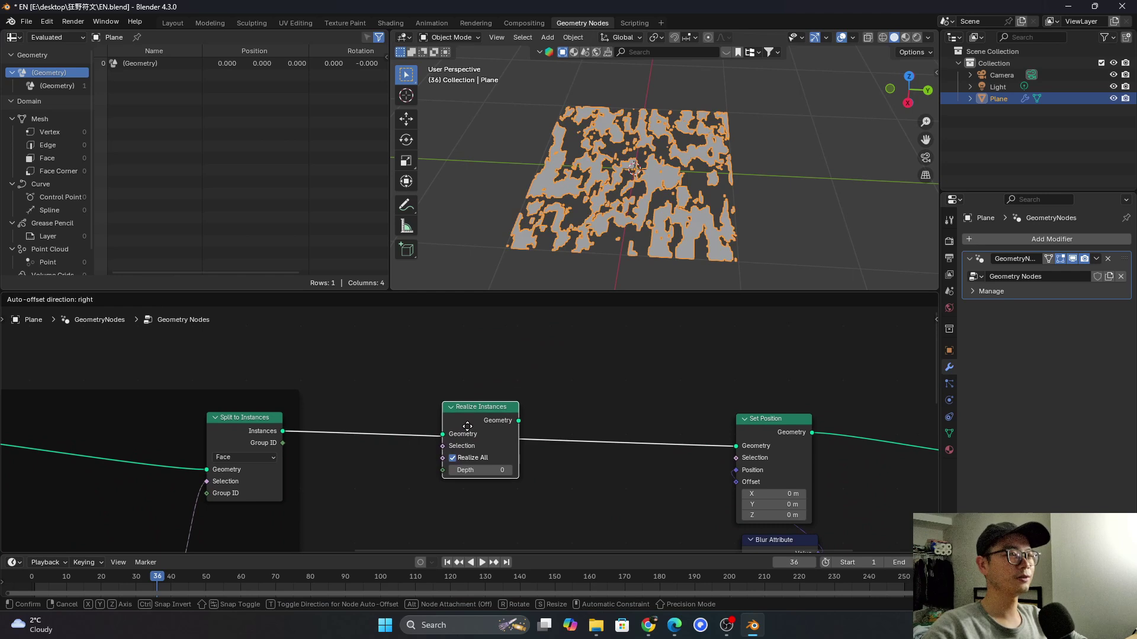
pyautogui.click(468, 427)
# Play the animation to preview the blurred pattern, deselect the plane, and stop playback
pyautogui.moveTo(640, 183); pyautogui.dragTo(706, 218, button='middle')
pyautogui.press('space')
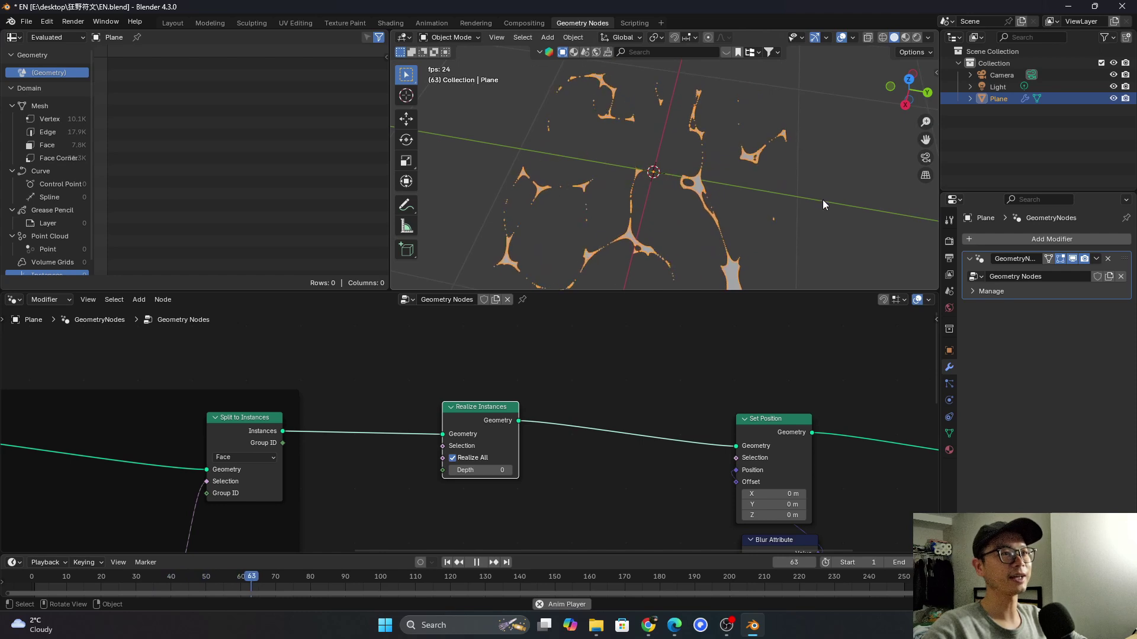
pyautogui.click(865, 207)
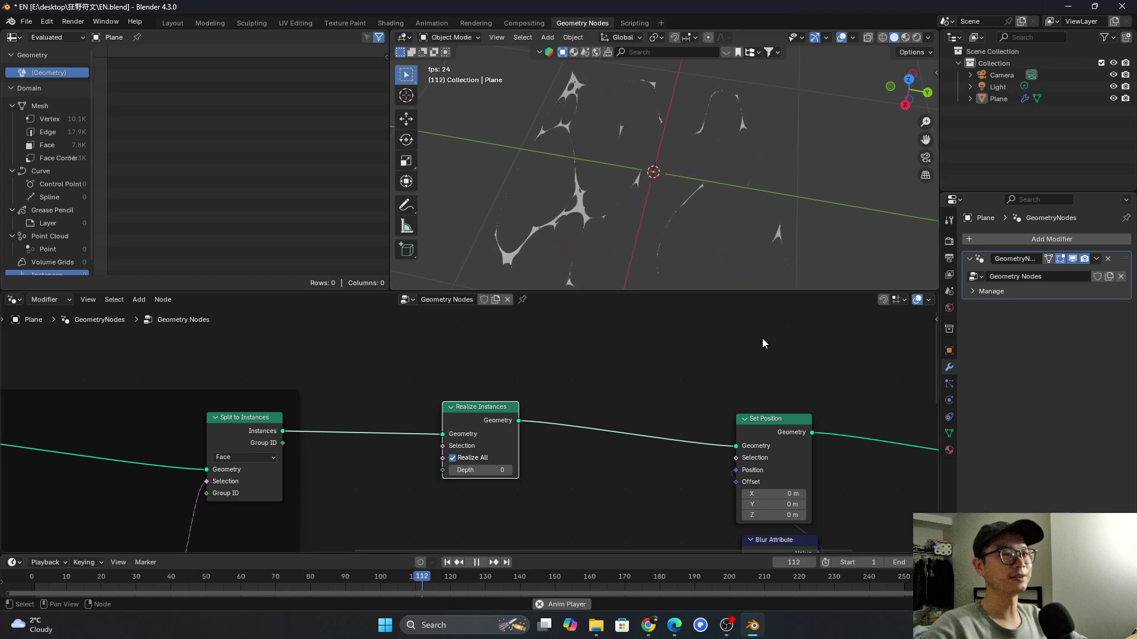
pyautogui.press('space')
# Try 300 and 200 Iterations in the Blur Attribute node, and settle on 100
pyautogui.moveTo(706, 434); pyautogui.dragTo(551, 358, button='middle')
pyautogui.moveTo(657, 415); pyautogui.dragTo(621, 353, button='middle')
pyautogui.scroll(2, 644, 454)
pyautogui.click(604, 451)
pyautogui.write('300')
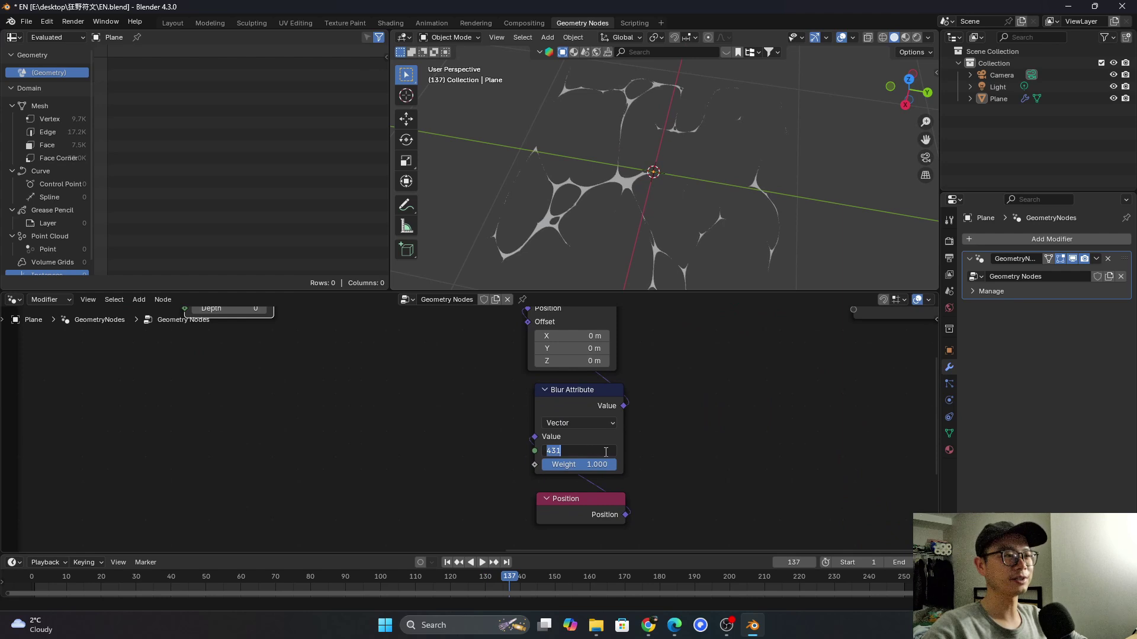
pyautogui.press('Return')
pyautogui.click(604, 450)
pyautogui.write('200')
pyautogui.press('Return')
pyautogui.click(604, 452)
pyautogui.write('100')
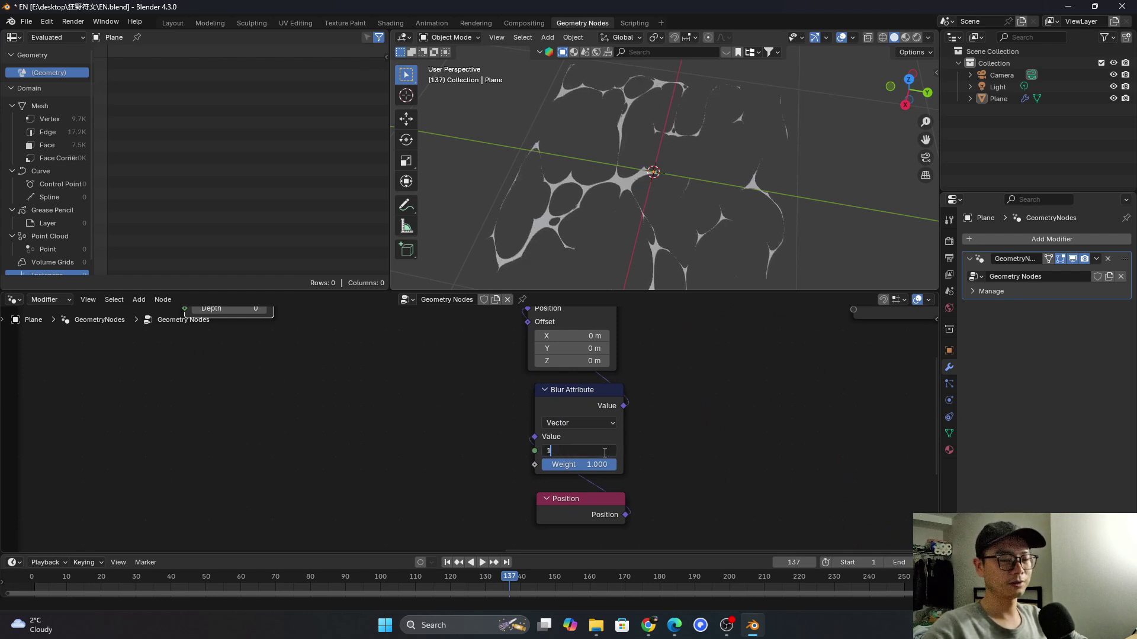
pyautogui.press('Return')
# Play the animation from a changed viewing angle to check the less blurred pattern, and stop it
pyautogui.press('space')
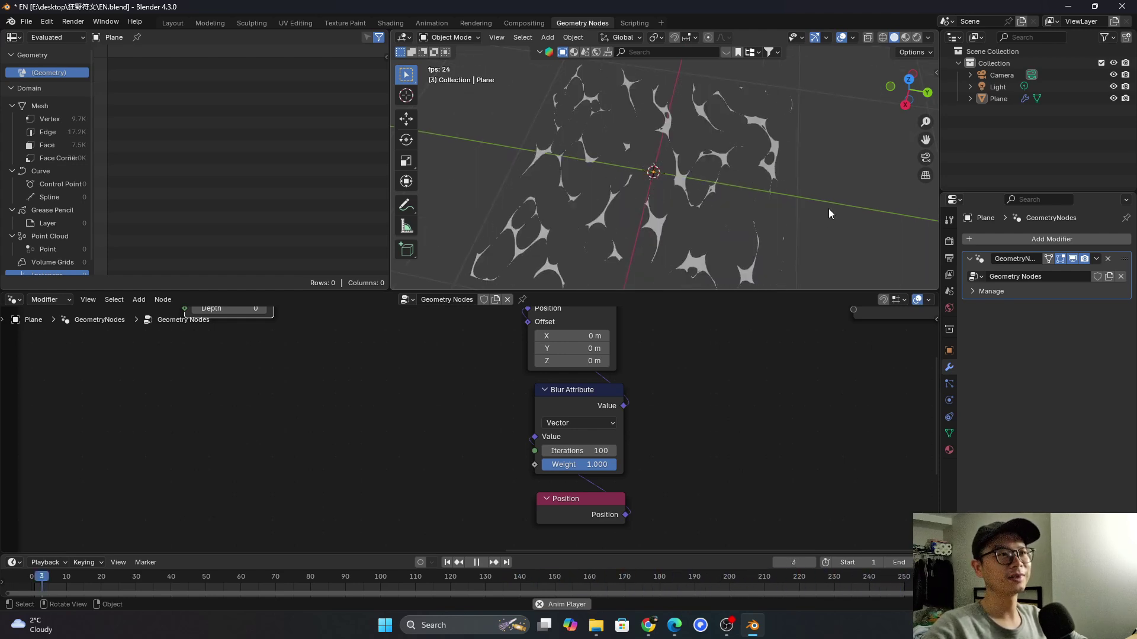
pyautogui.moveTo(843, 204); pyautogui.dragTo(744, 191, button='middle')
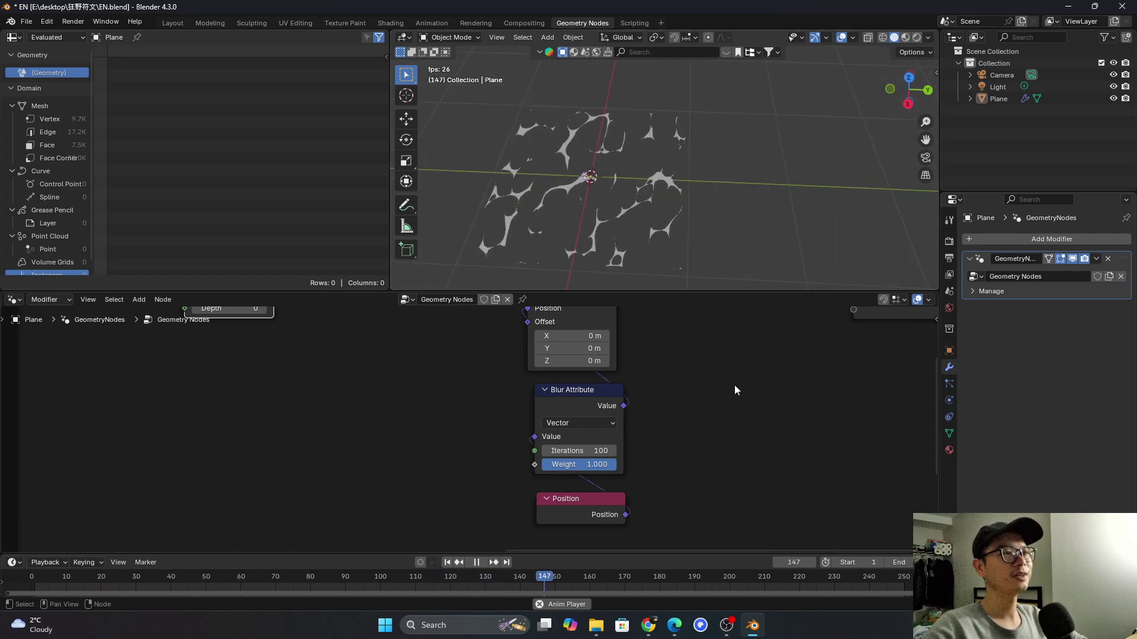
pyautogui.scroll(-3, 736, 408)
pyautogui.press('space')
# Frame the Realize Instances, Set Position, Blur Attribute and Position nodes together and label the frame "final effect"
pyautogui.moveTo(290, 326); pyautogui.dragTo(576, 502)
pyautogui.hotkey('ctrl', 'j')
pyautogui.scroll(2, 485, 381)
pyautogui.rightClick(463, 364)
pyautogui.click(463, 363)
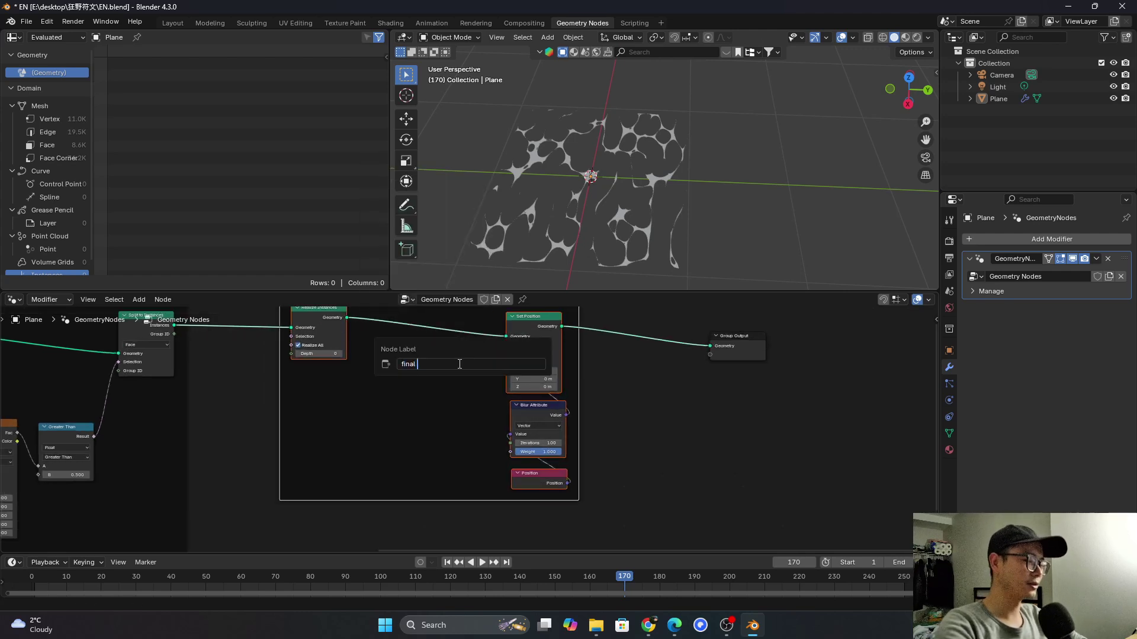
pyautogui.write('final effect')
pyautogui.press('Return')
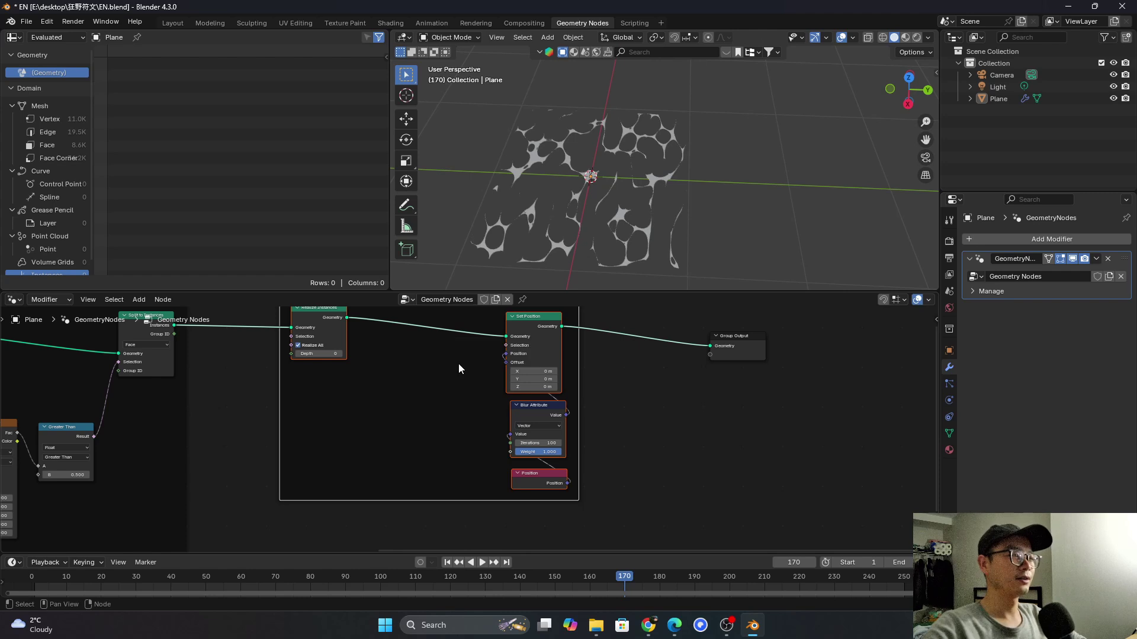
# Compact the "final effect" frame by moving Set Position, Blur Attribute and Position closer to Realize Instances
pyautogui.scroll(-1, 458, 363)
pyautogui.moveTo(486, 383); pyautogui.dragTo(510, 437, button='middle')
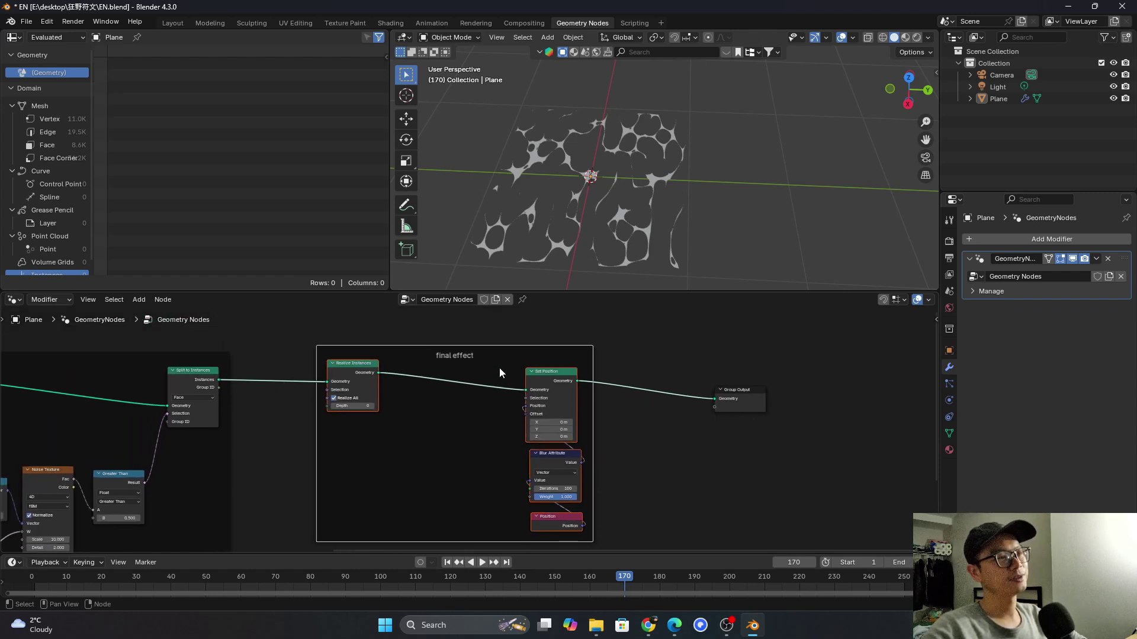
pyautogui.moveTo(498, 346); pyautogui.dragTo(497, 349)
pyautogui.moveTo(503, 358); pyautogui.dragTo(518, 354, button='middle')
pyautogui.scroll(1, 517, 353)
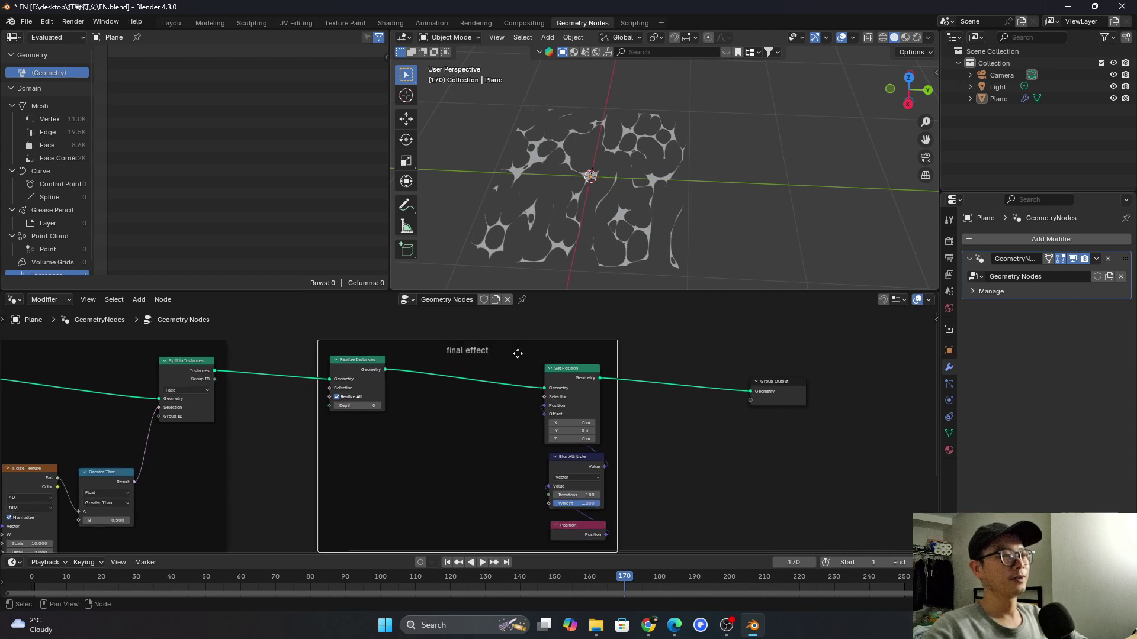
pyautogui.moveTo(606, 387); pyautogui.dragTo(613, 386, button='middle')
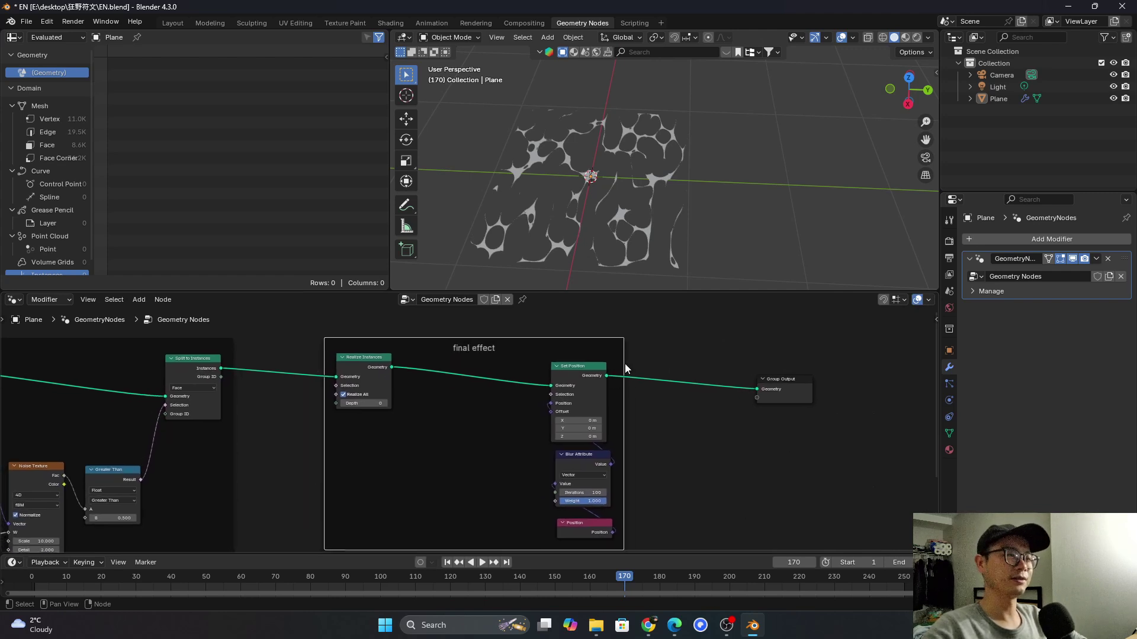
pyautogui.moveTo(623, 426); pyautogui.dragTo(596, 428)
pyautogui.click(540, 401)
pyautogui.moveTo(499, 367); pyautogui.dragTo(557, 542)
pyautogui.moveTo(548, 379); pyautogui.dragTo(475, 380)
pyautogui.moveTo(474, 380); pyautogui.dragTo(534, 386, button='middle')
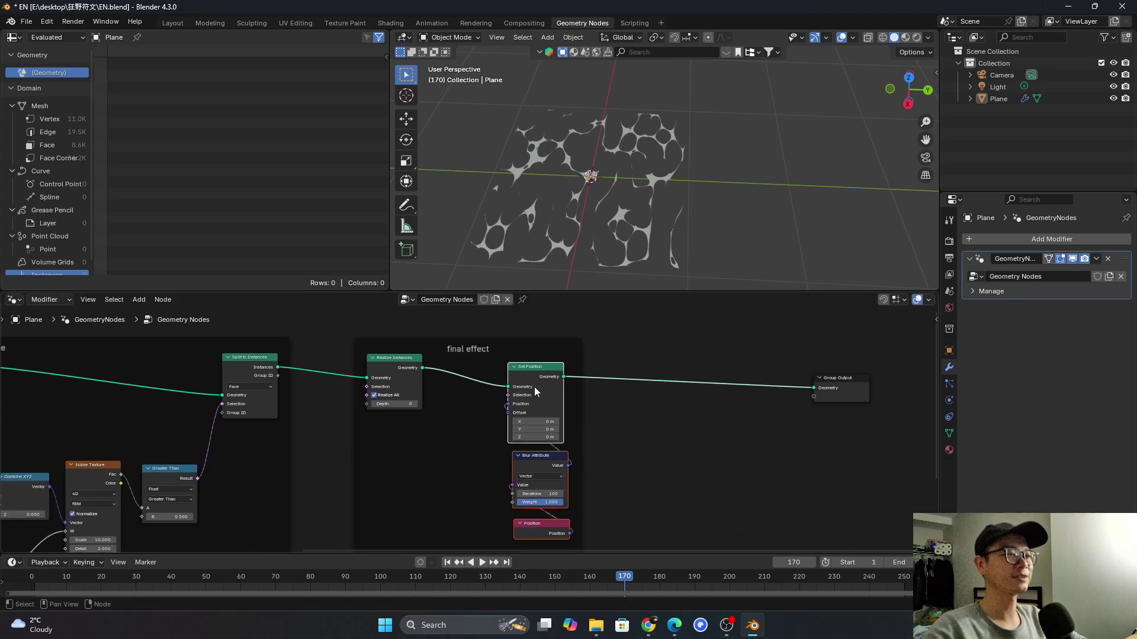